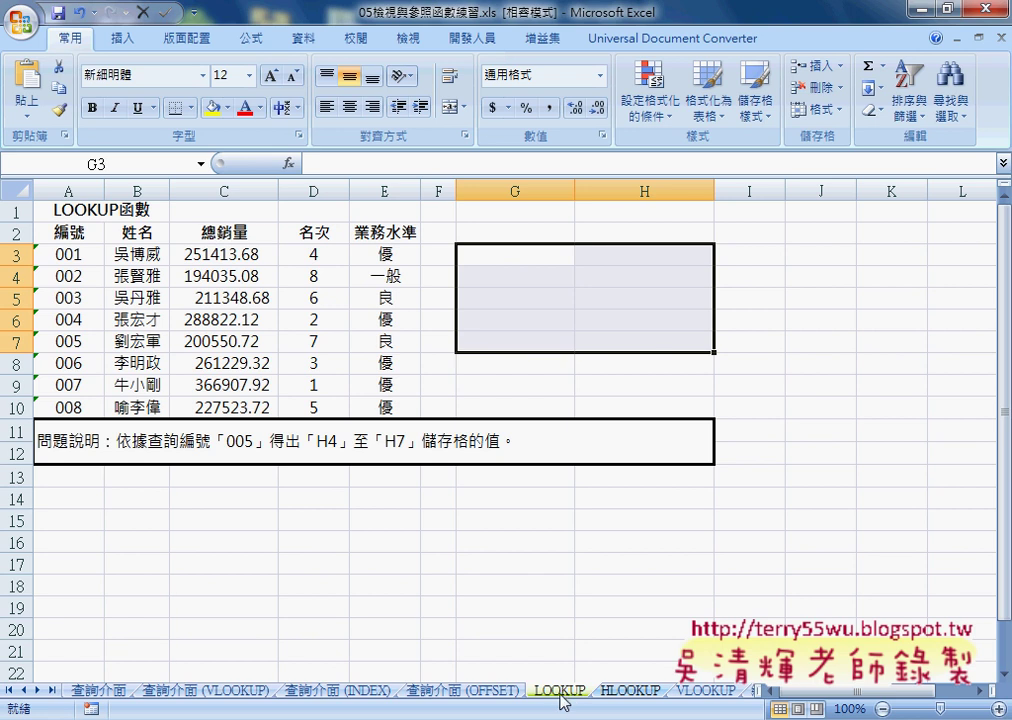
Review the 查詢介面, VLOOKUP and INDEX lookup forms and their C3 formulas
{"action": "left_click_drag", "start_coordinate": [490, 262], "coordinate": [647, 354]}
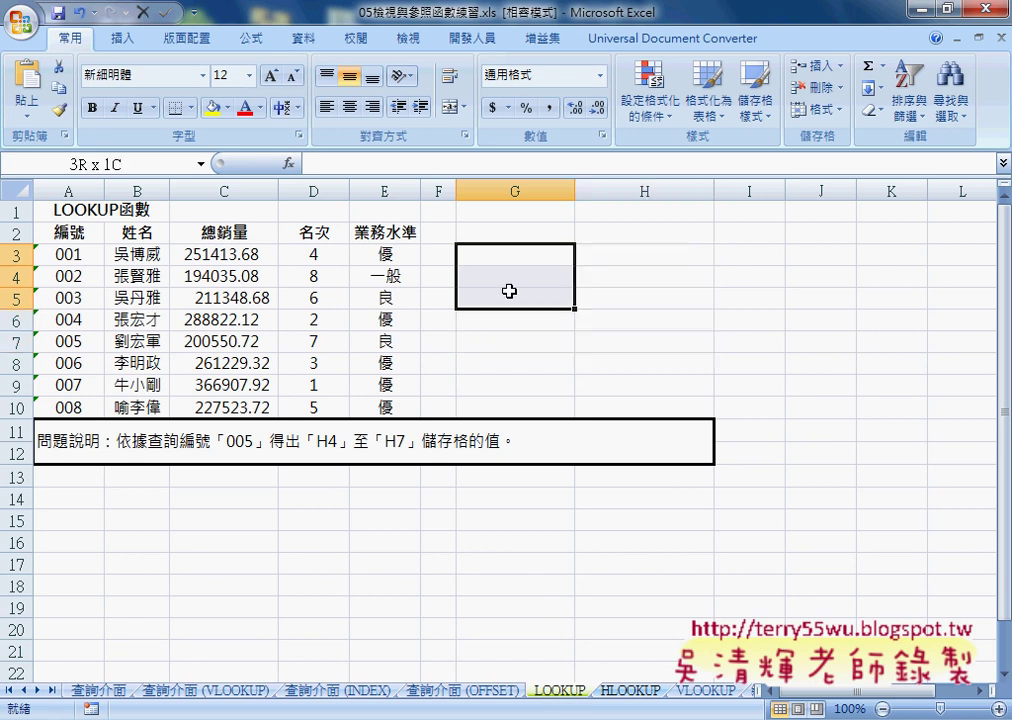
{"action": "left_click", "coordinate": [105, 692]}
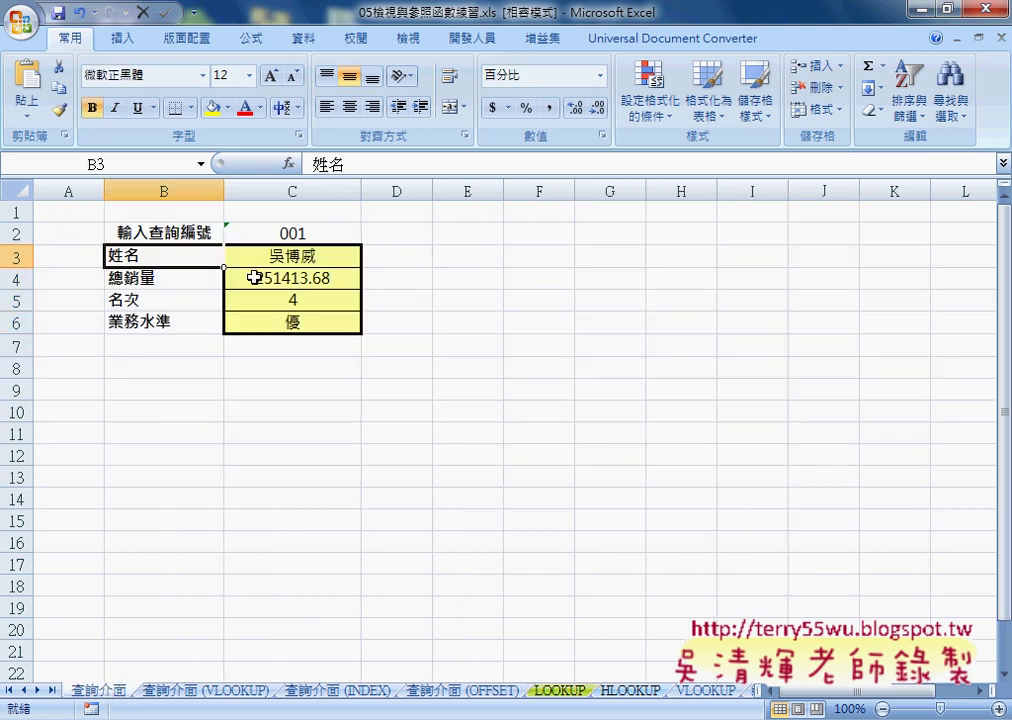
{"action": "left_click", "coordinate": [287, 255]}
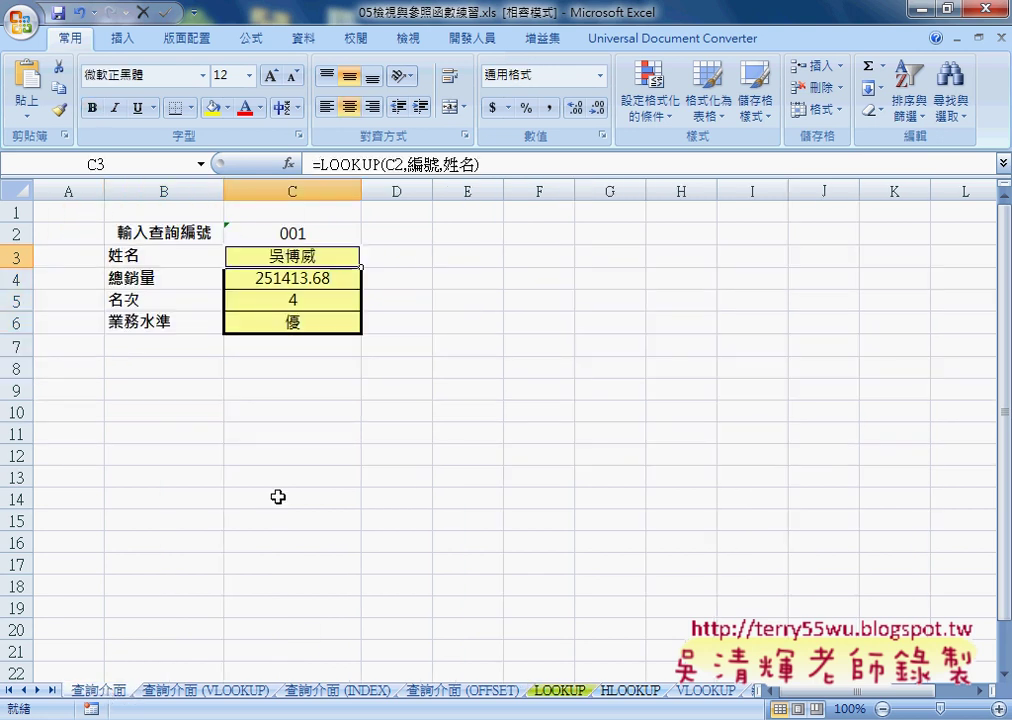
{"action": "left_click", "coordinate": [191, 694]}
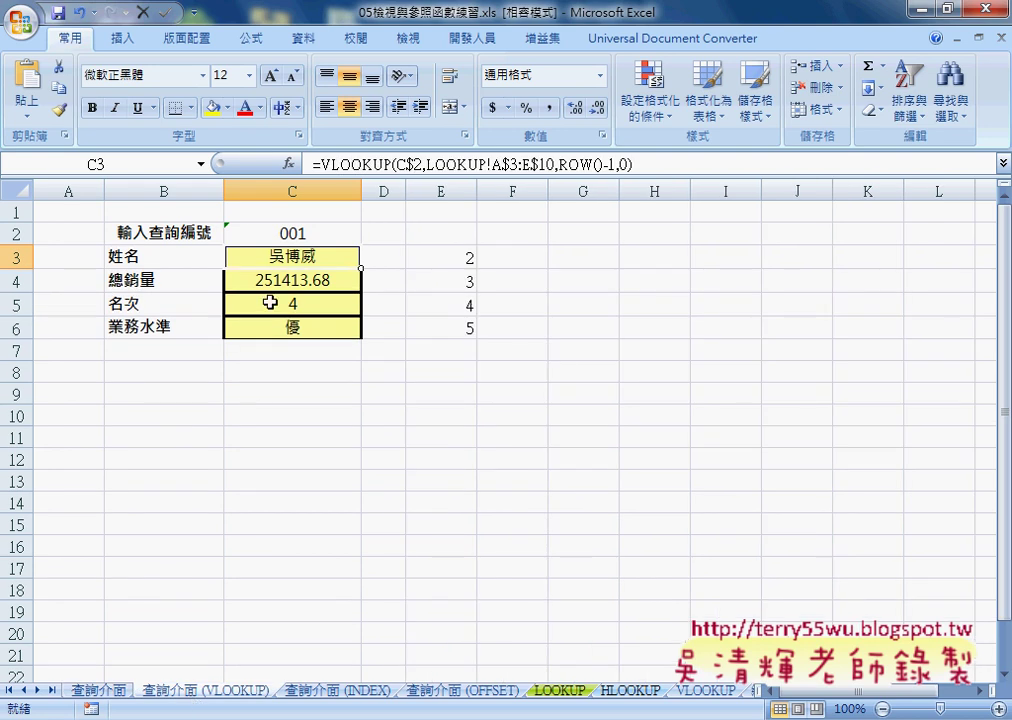
{"action": "left_click", "coordinate": [333, 690]}
{"action": "left_click", "coordinate": [308, 255]}
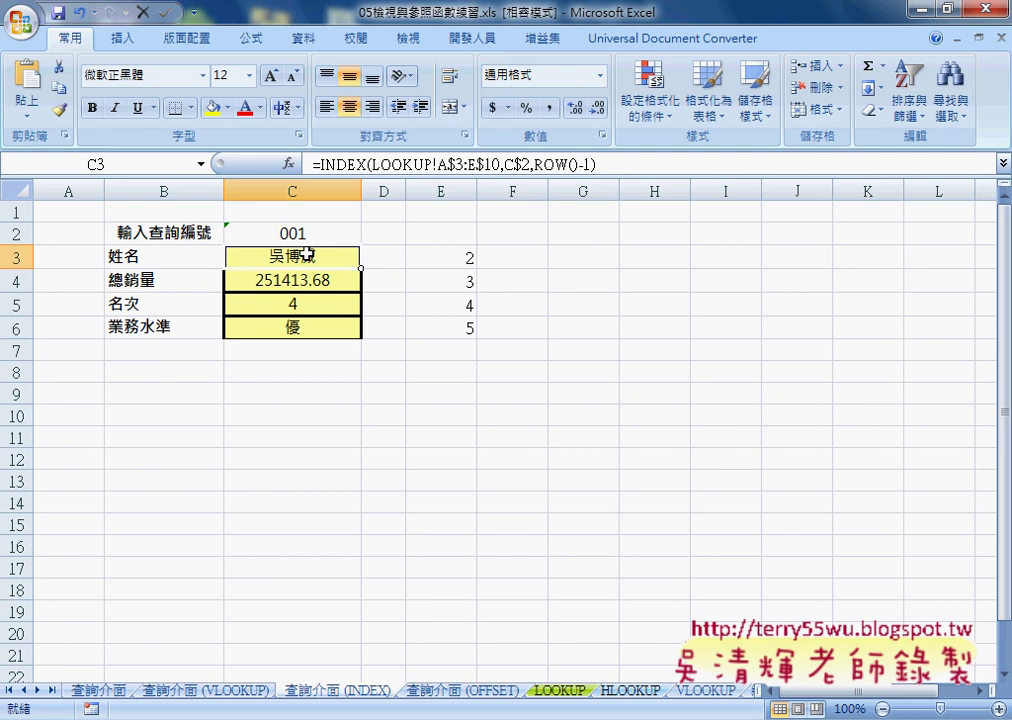
Set the INDEX form's lookup code to 003, then 007, and return to the LOOKUP sheet
{"action": "left_click", "coordinate": [327, 233]}
{"action": "left_click", "coordinate": [369, 234]}
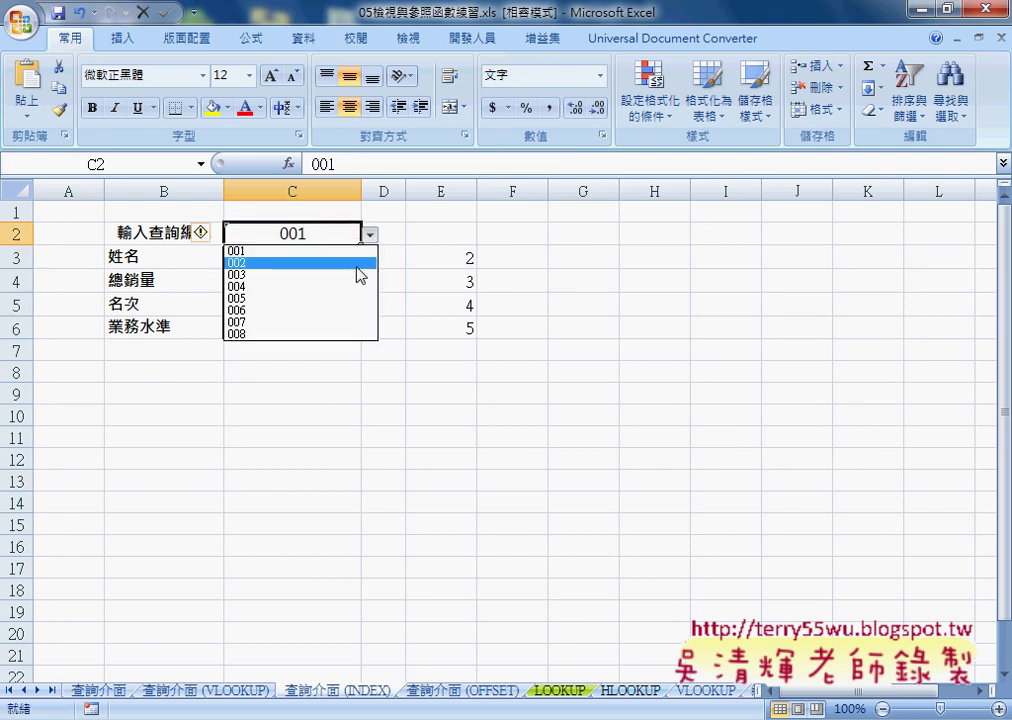
{"action": "left_click", "coordinate": [357, 275]}
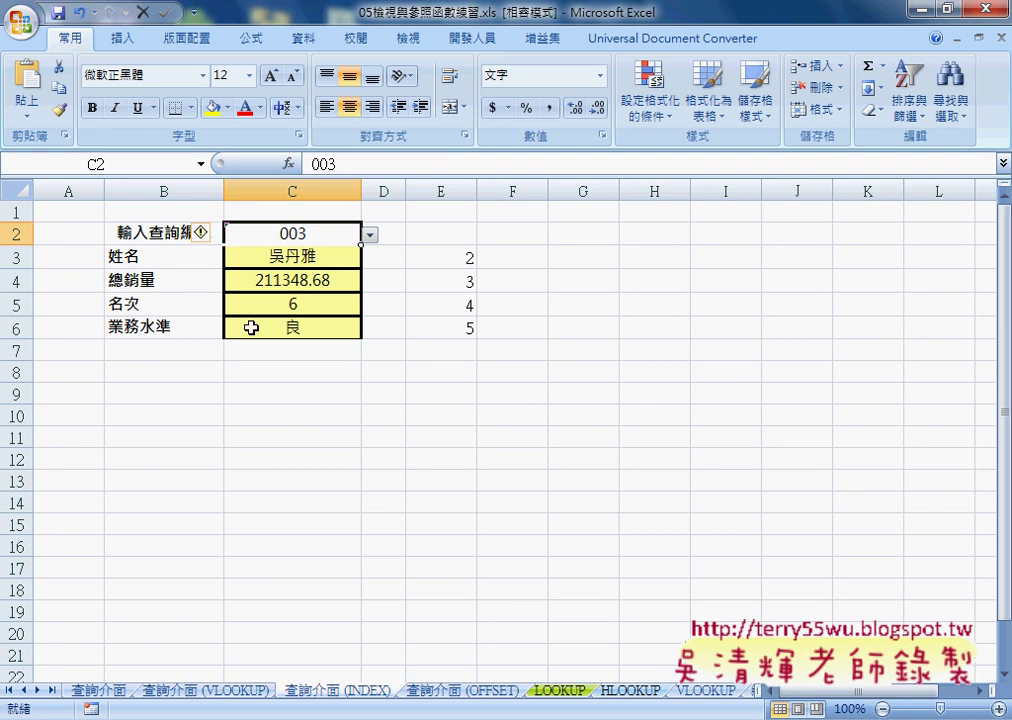
{"action": "left_click", "coordinate": [369, 234]}
{"action": "left_click", "coordinate": [348, 325]}
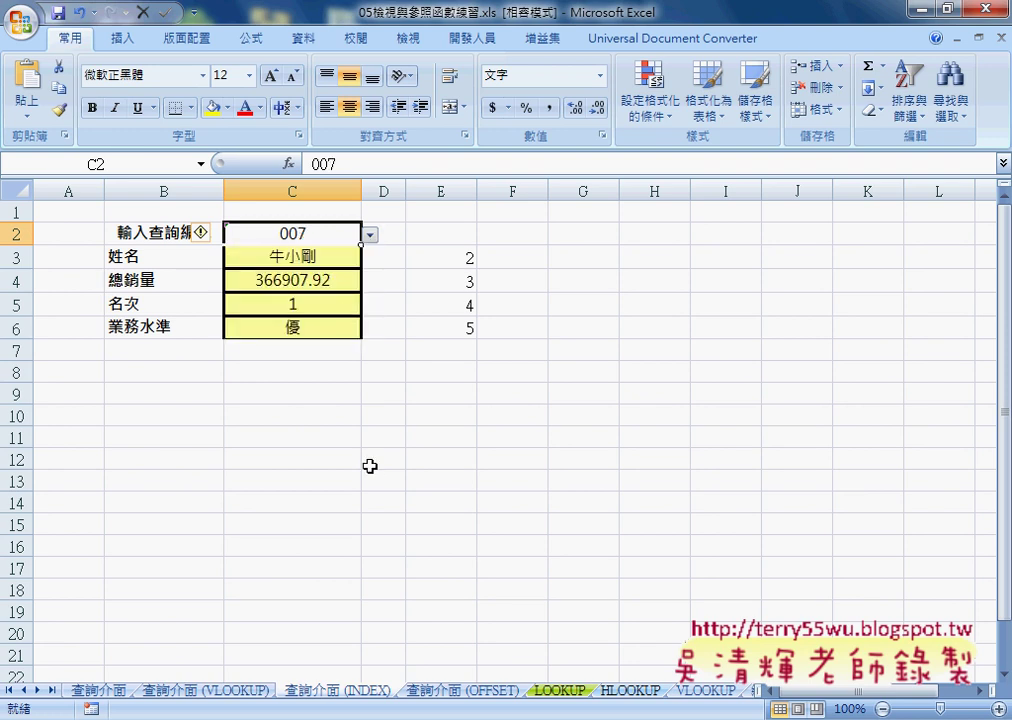
{"action": "left_click", "coordinate": [558, 690]}
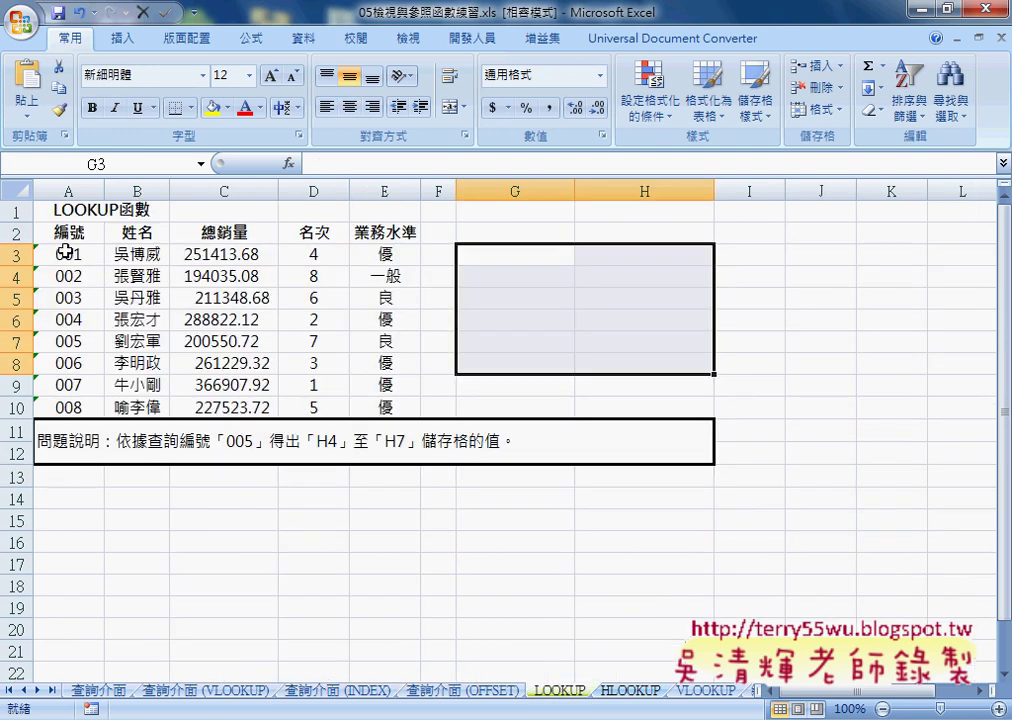
Select the employee table A3:E10 and the 005 record, then open the 查詢介面 (OFFSET) form
{"action": "left_click_drag", "start_coordinate": [63, 252], "coordinate": [372, 406]}
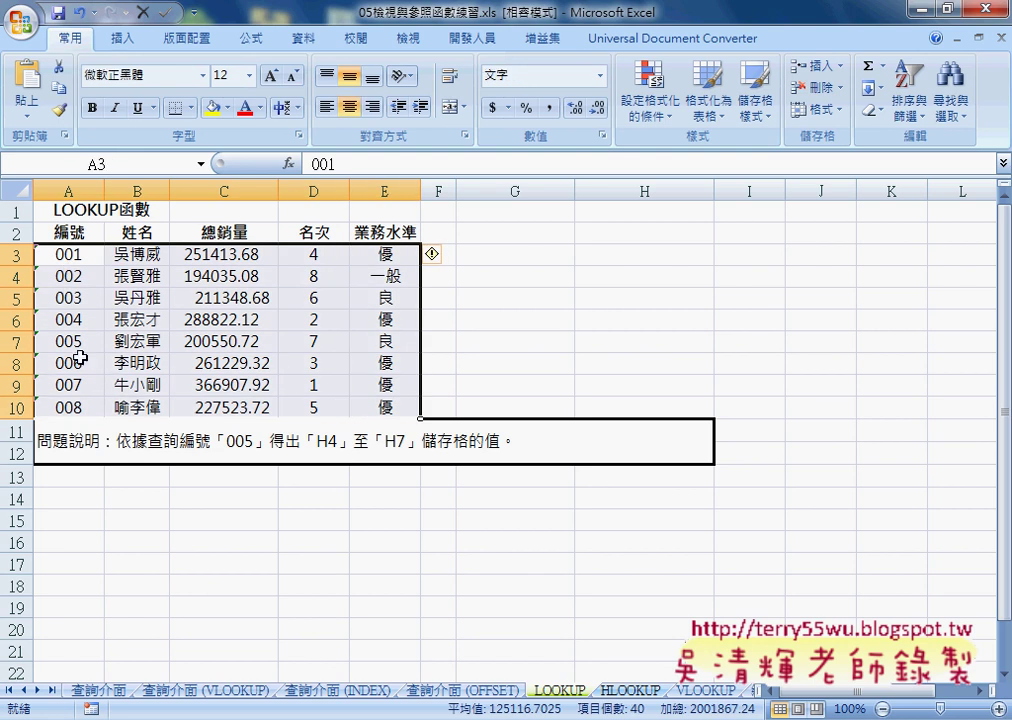
{"action": "left_click_drag", "start_coordinate": [70, 341], "coordinate": [378, 342]}
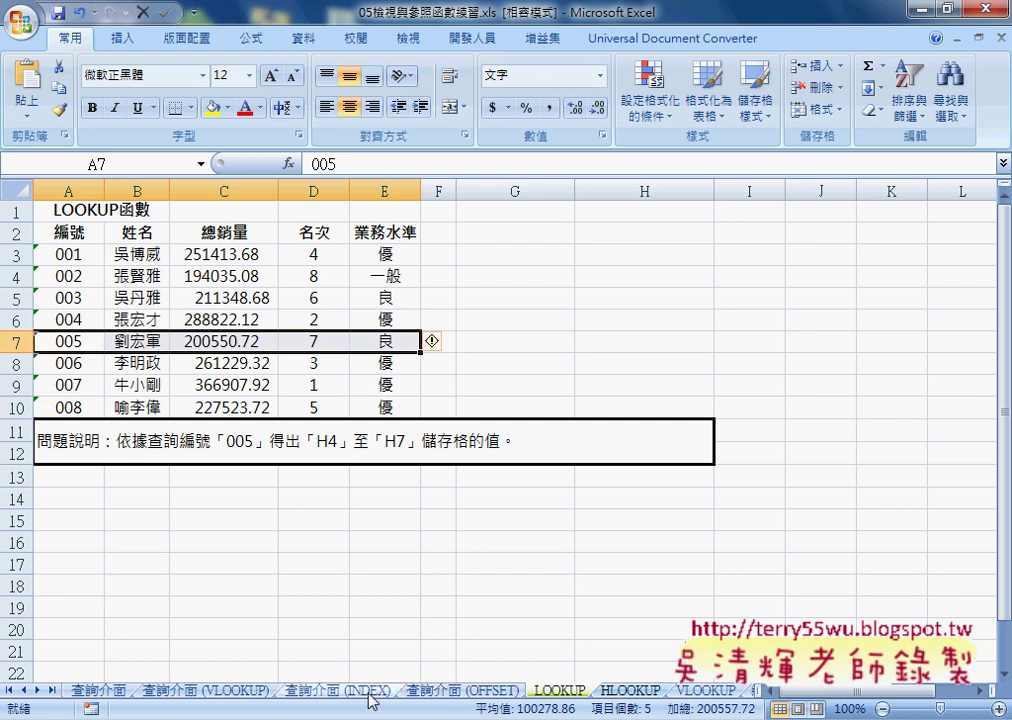
{"action": "left_click", "coordinate": [440, 690]}
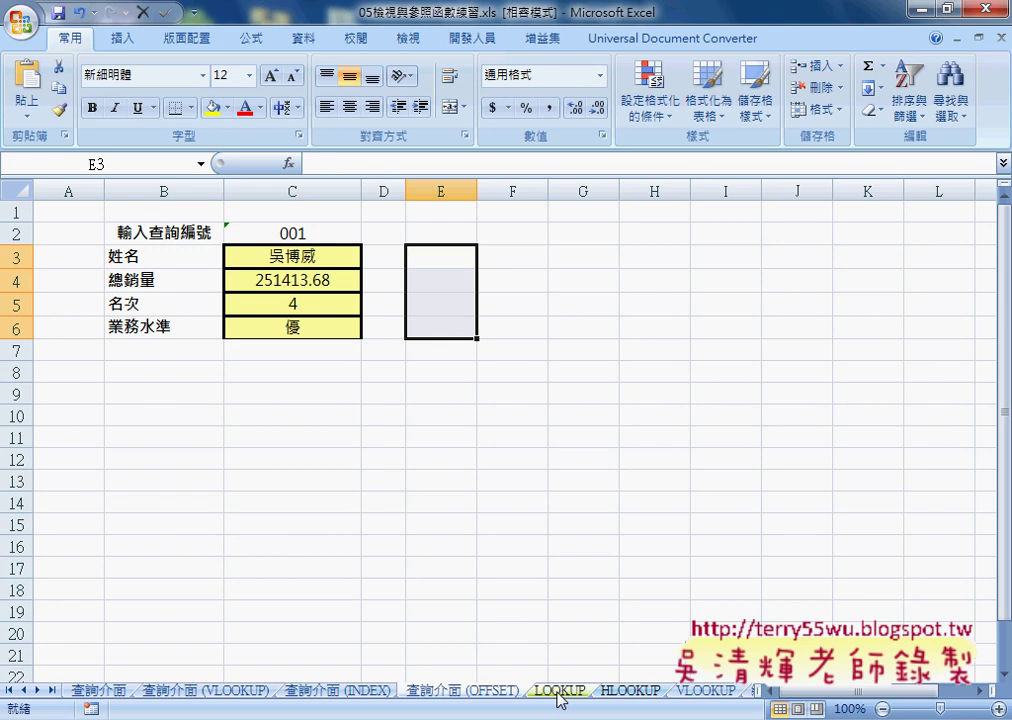
Clear C3:C6 and insert an OFFSET function into C3 from Lookup & Reference
{"action": "left_click_drag", "start_coordinate": [322, 262], "coordinate": [319, 330]}
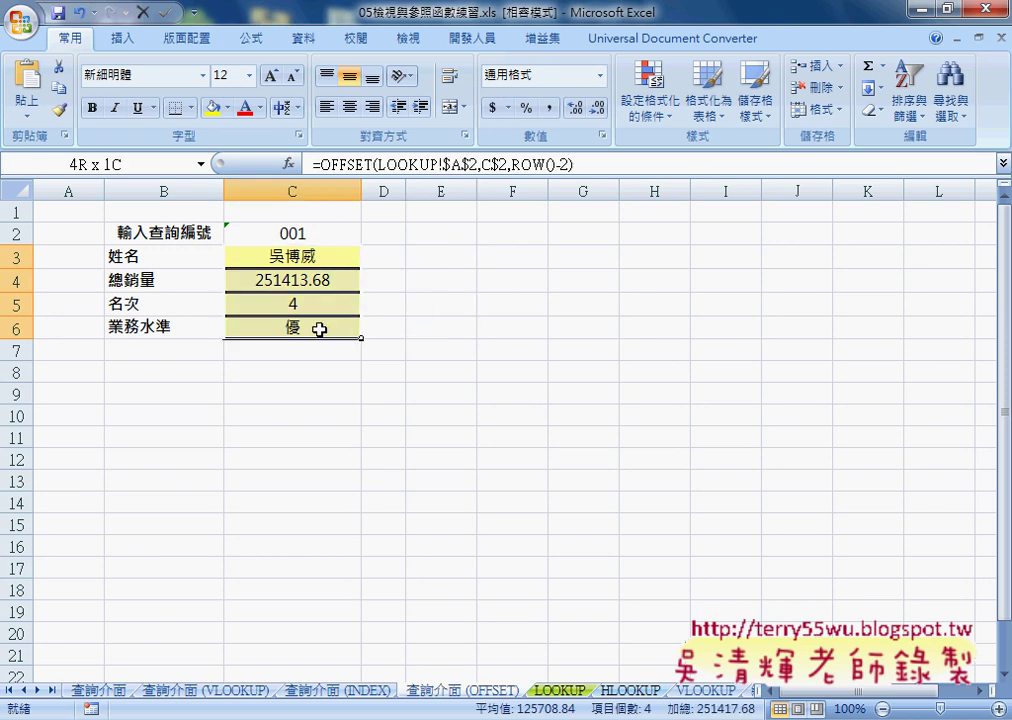
{"action": "key", "text": "Delete"}
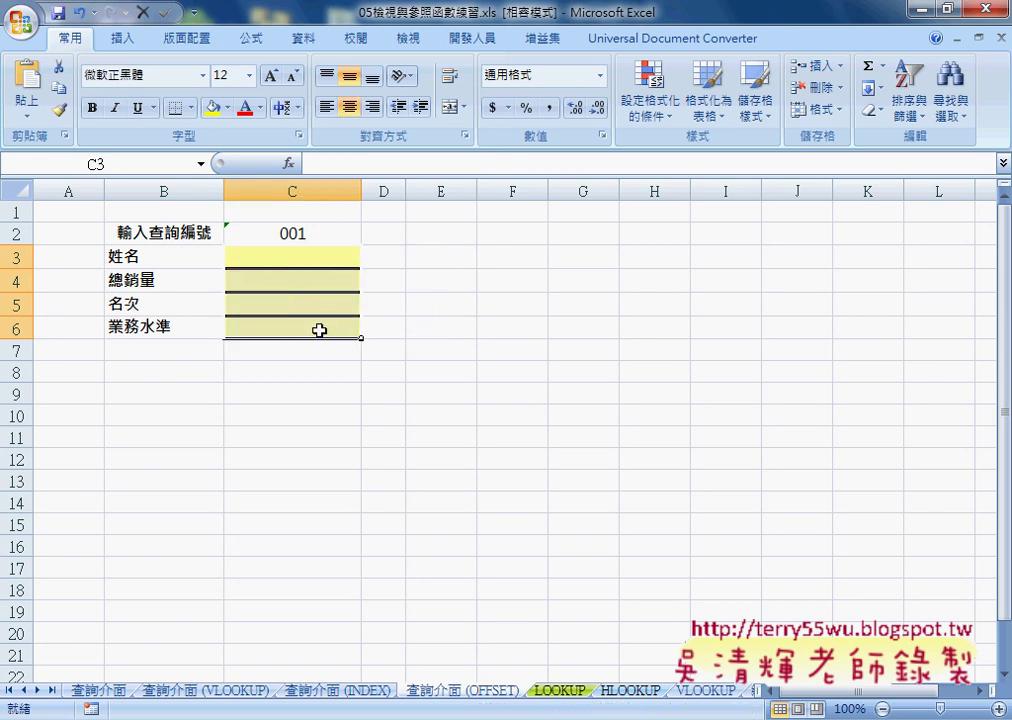
{"action": "left_click", "coordinate": [289, 163]}
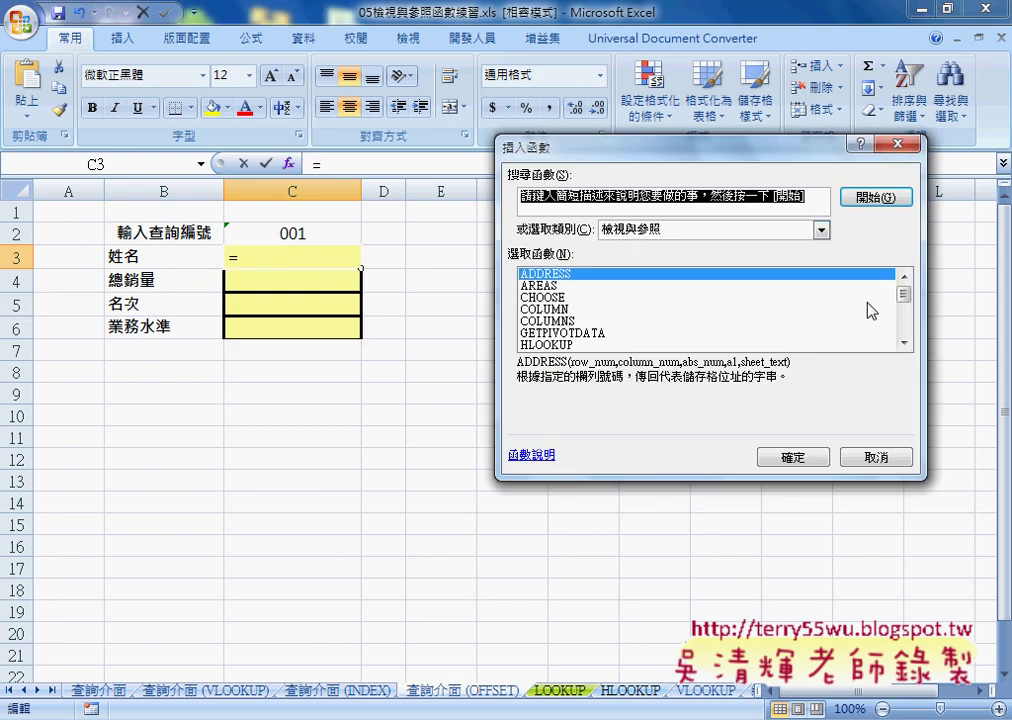
{"action": "scroll", "coordinate": [906, 316], "scroll_direction": "down", "scroll_amount": 1}
{"action": "scroll", "coordinate": [906, 316], "scroll_direction": "down", "scroll_amount": 1}
{"action": "scroll", "coordinate": [906, 316], "scroll_direction": "down", "scroll_amount": 1}
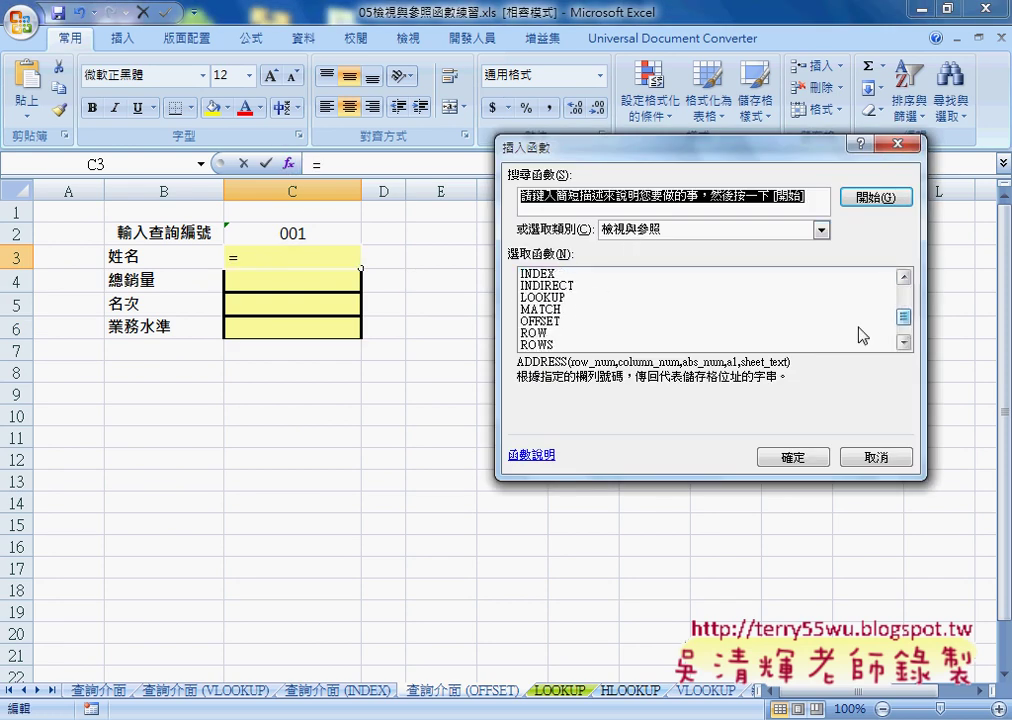
{"action": "left_click", "coordinate": [546, 324]}
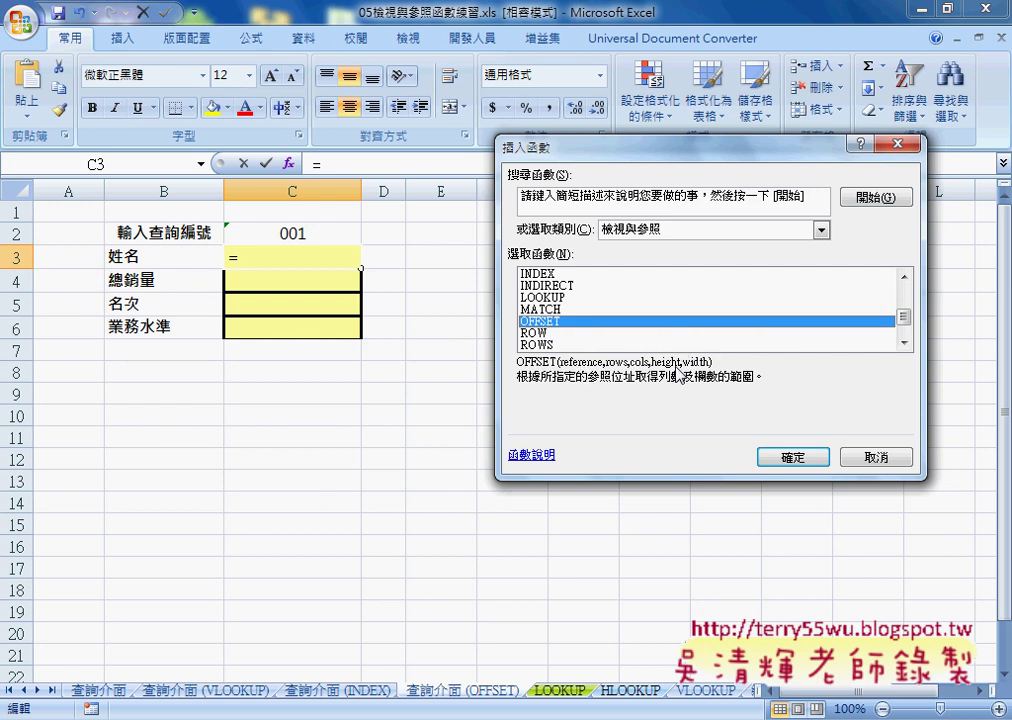
{"action": "left_click", "coordinate": [795, 458]}
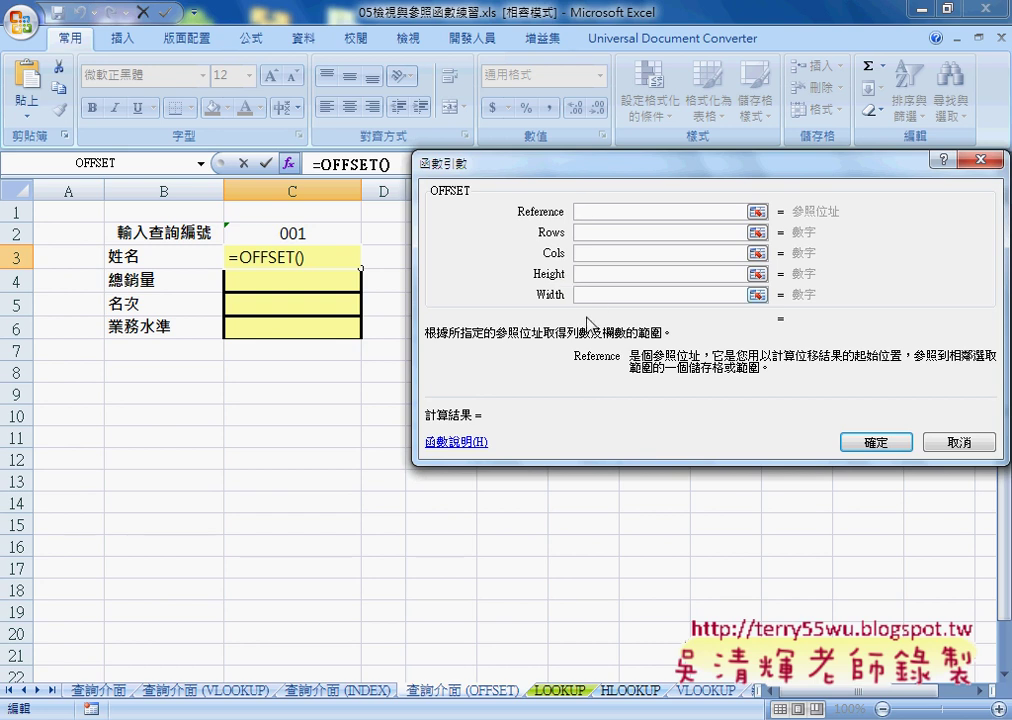
Point OFFSET's Reference argument at LOOKUP!A2, the 編號 header
{"action": "left_click", "coordinate": [559, 691]}
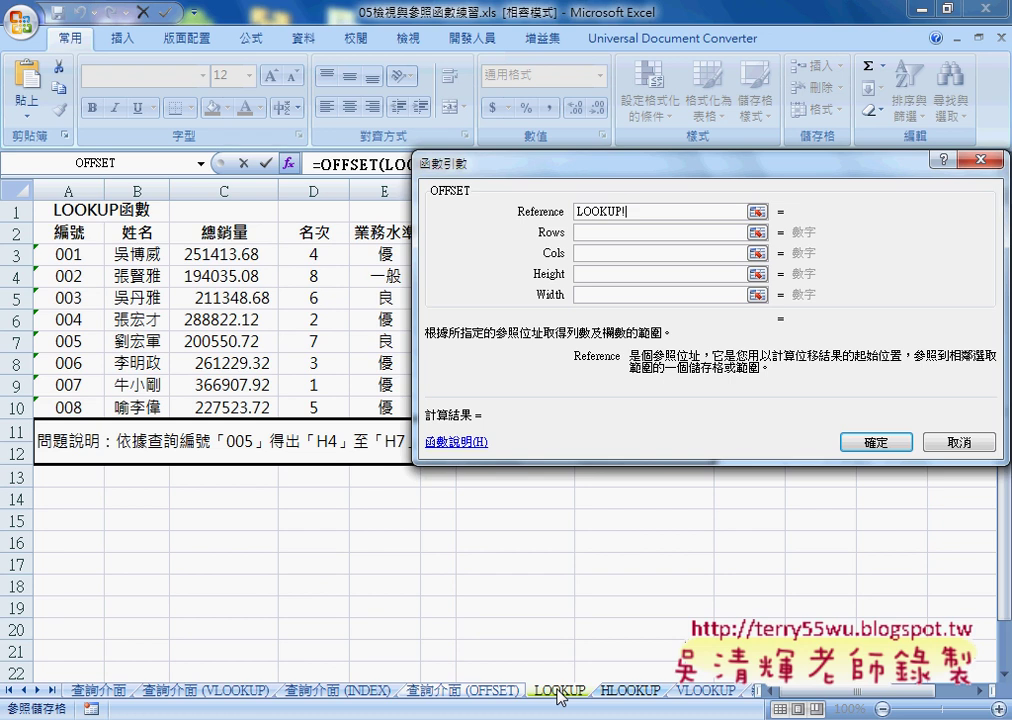
{"action": "left_click", "coordinate": [558, 690]}
{"action": "left_click", "coordinate": [73, 232]}
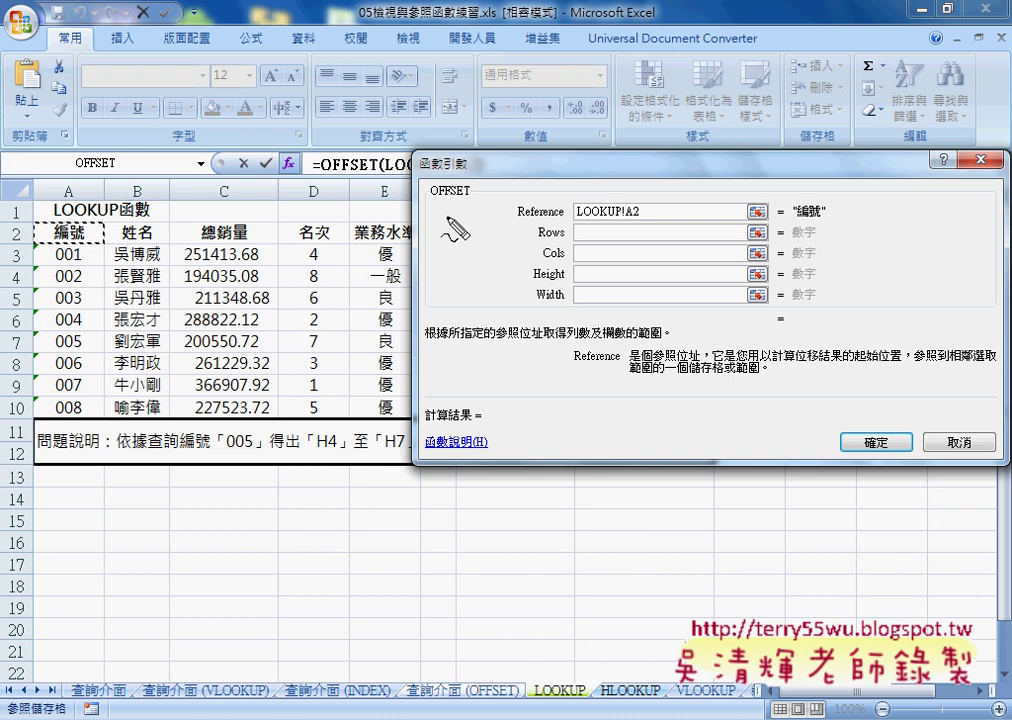
Sketch pen annotations showing the offset from A2, clear them, and go to the Rows argument
{"action": "left_click_drag", "start_coordinate": [432, 199], "coordinate": [469, 199]}
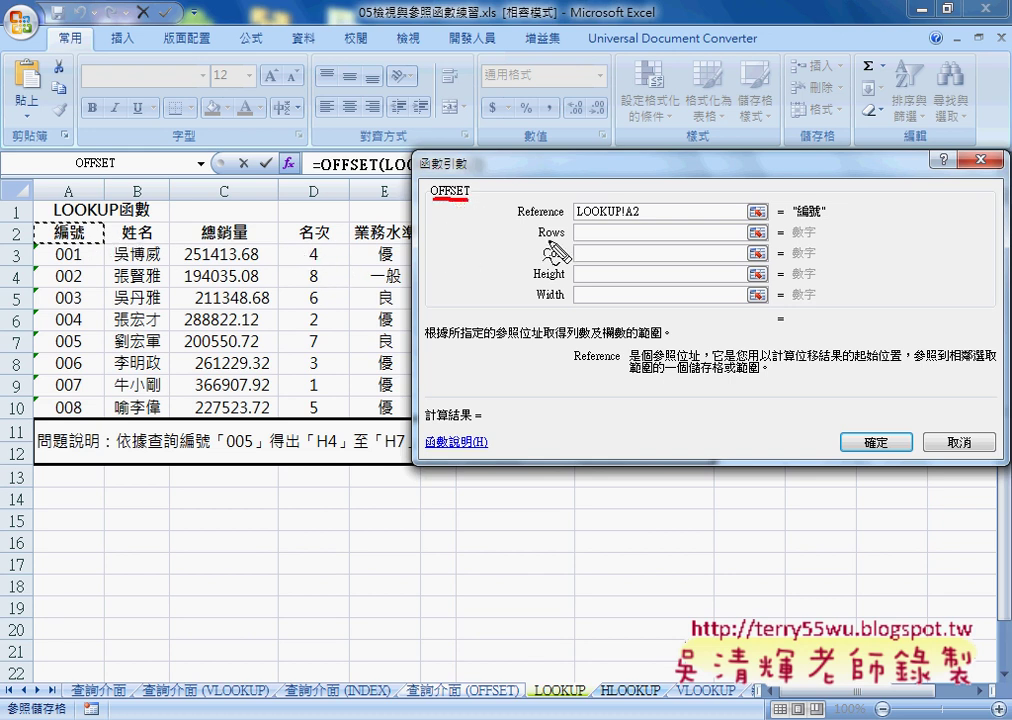
{"action": "left_click_drag", "start_coordinate": [584, 227], "coordinate": [586, 240]}
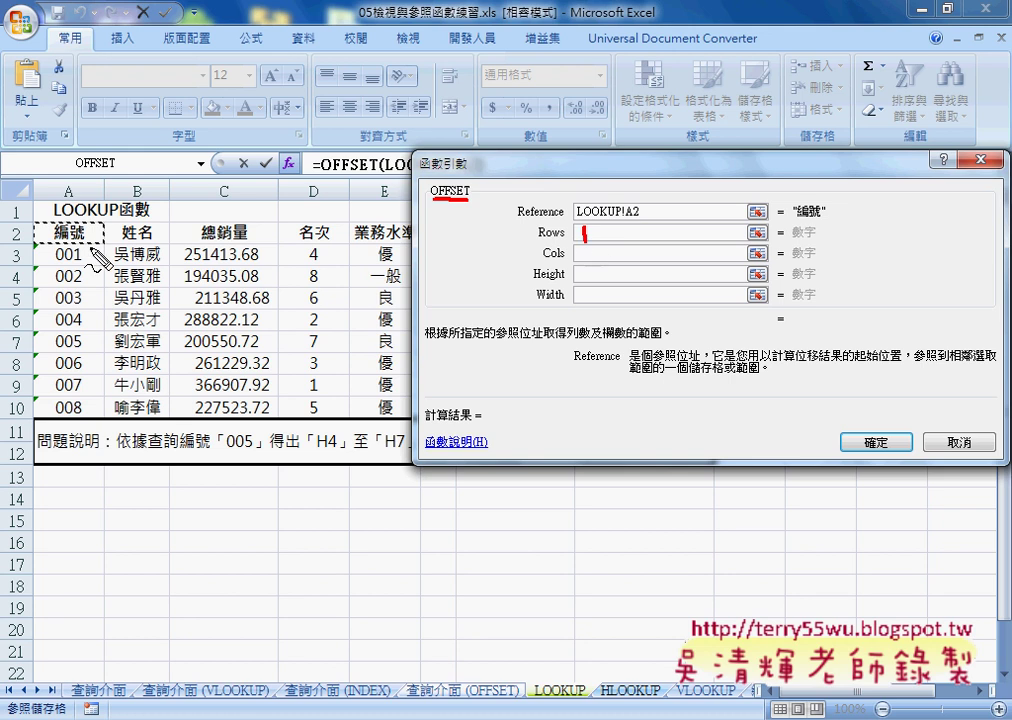
{"action": "mouse_move", "coordinate": [84, 231]}
{"action": "left_mouse_down"}
{"action": "mouse_move", "coordinate": [86, 249]}
{"action": "mouse_move", "coordinate": [101, 236]}
{"action": "left_mouse_up"}
{"action": "left_click_drag", "start_coordinate": [20, 242], "coordinate": [22, 266]}
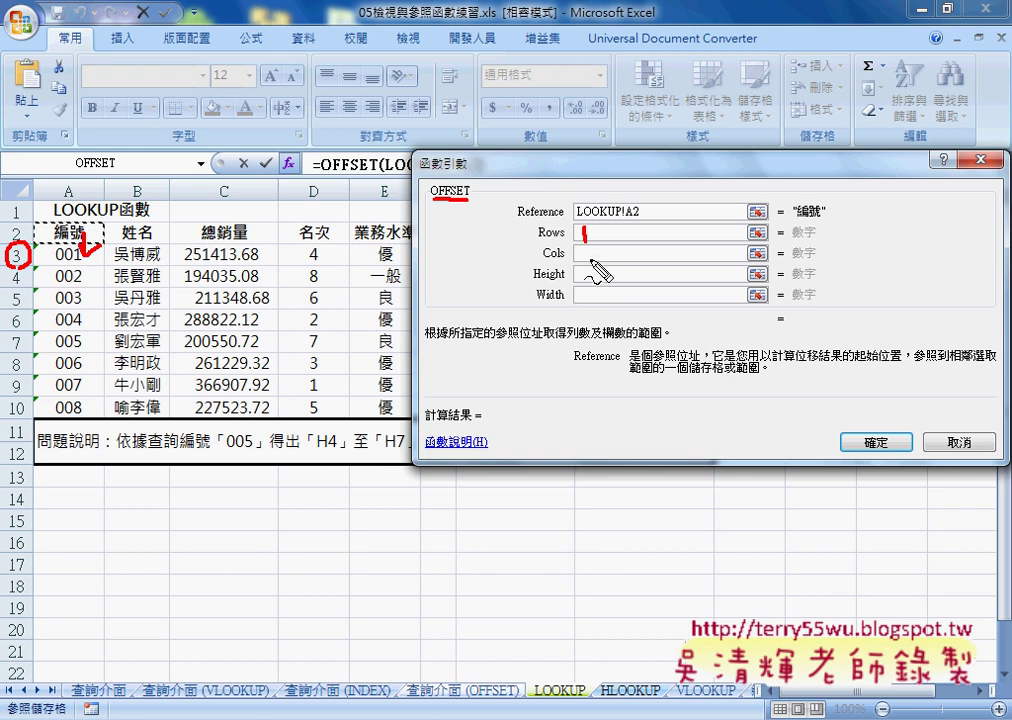
{"action": "left_click_drag", "start_coordinate": [584, 247], "coordinate": [585, 260]}
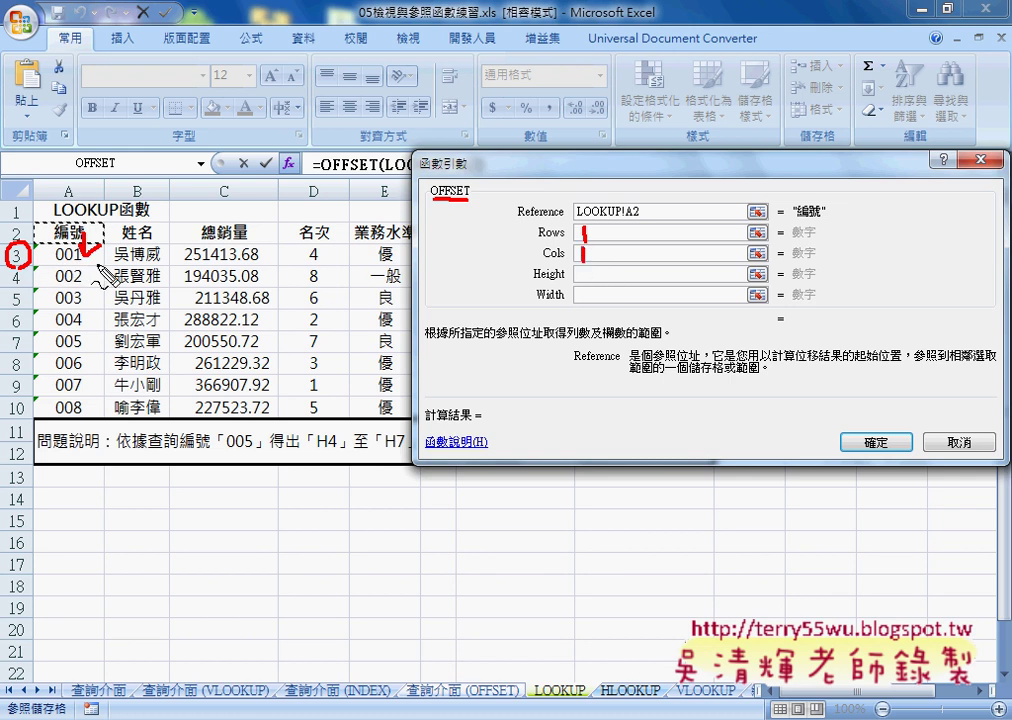
{"action": "left_click_drag", "start_coordinate": [90, 258], "coordinate": [155, 266]}
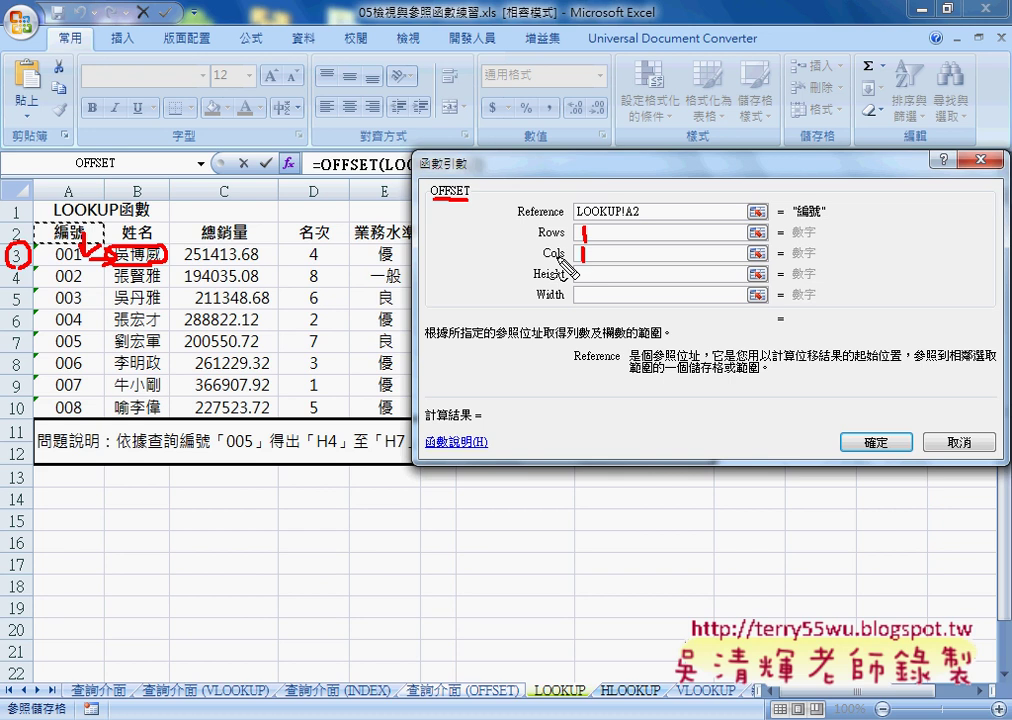
{"action": "key", "text": "Escape"}
{"action": "left_click", "coordinate": [619, 232]}
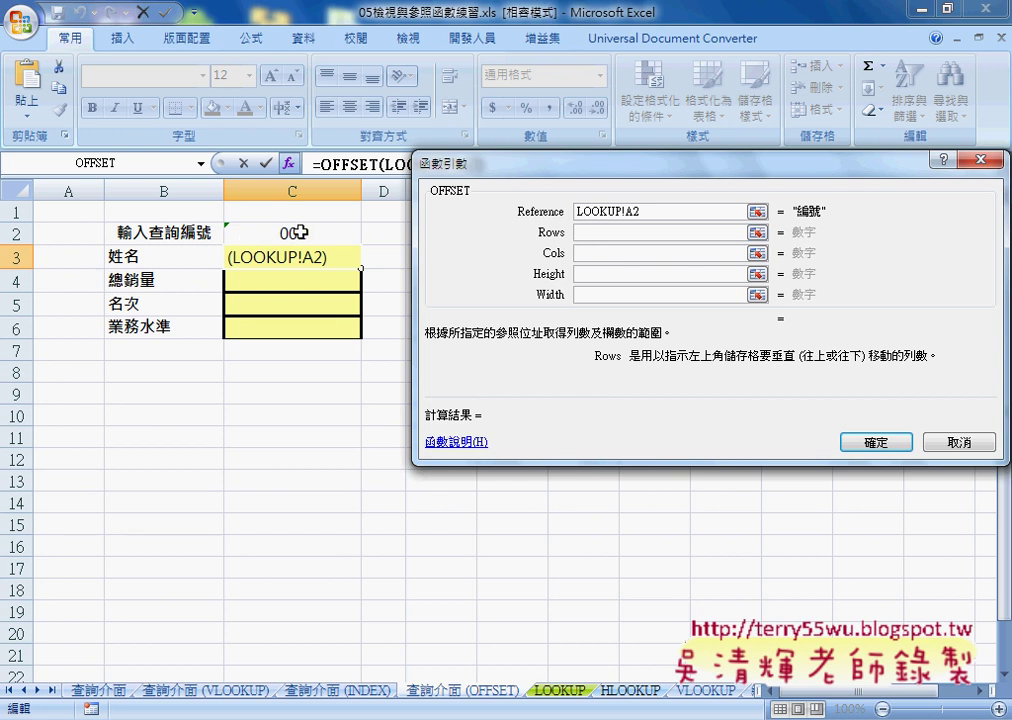
Finish OFFSET with rows C2 and columns 1, entering =OFFSET(LOOKUP!A2,C2,1) in C3
{"action": "left_click", "coordinate": [299, 232]}
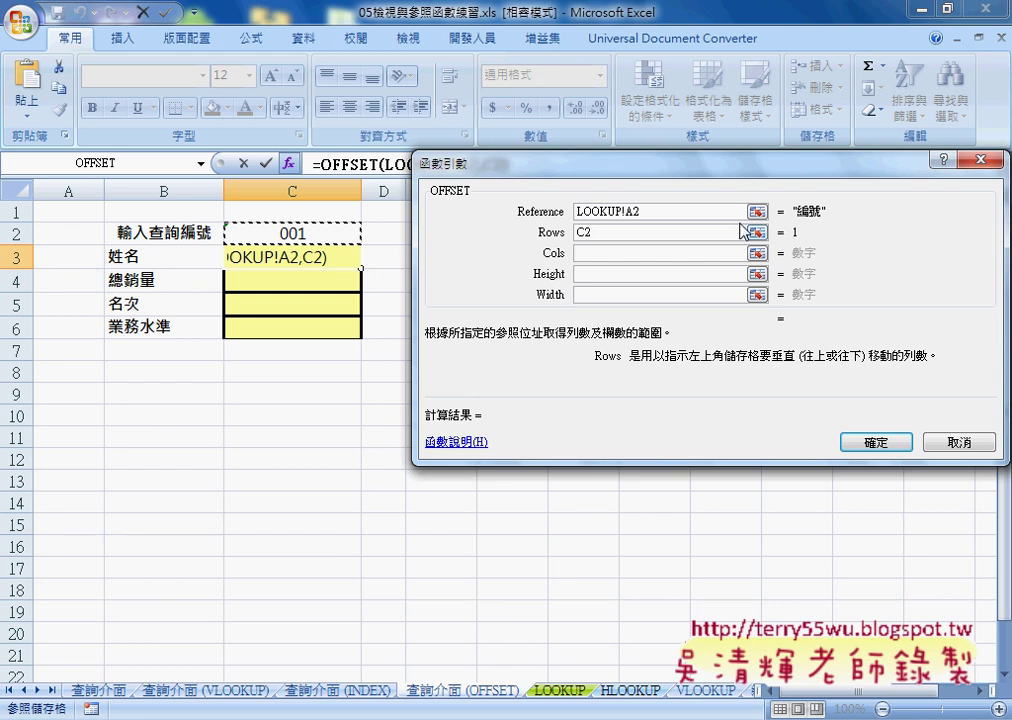
{"action": "left_click", "coordinate": [597, 253]}
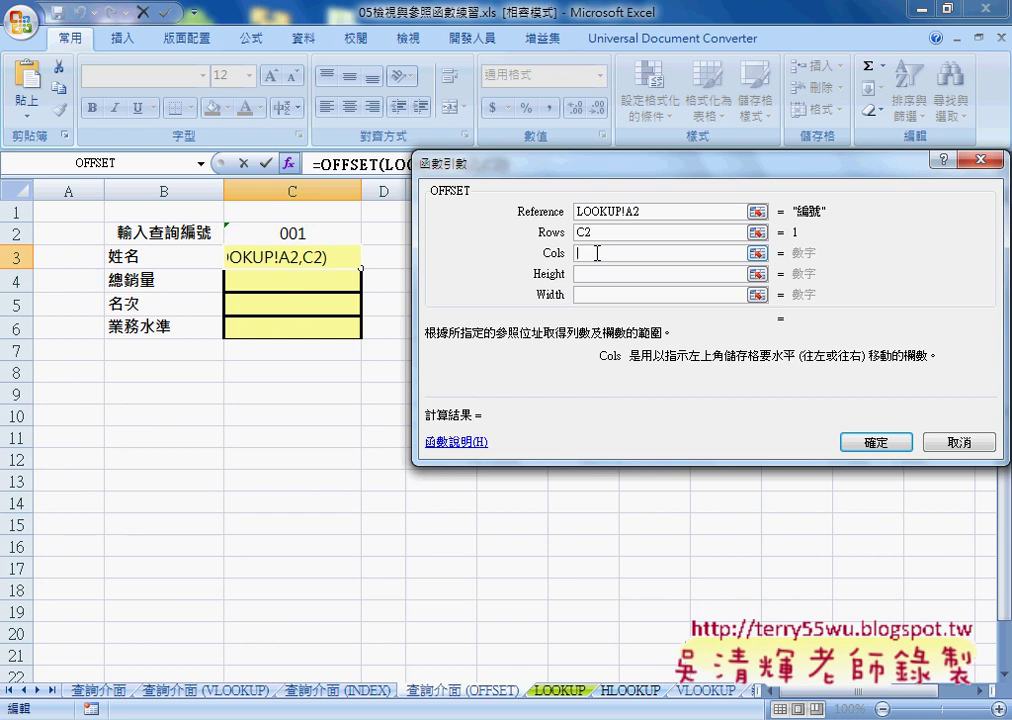
{"action": "type", "text": "1"}
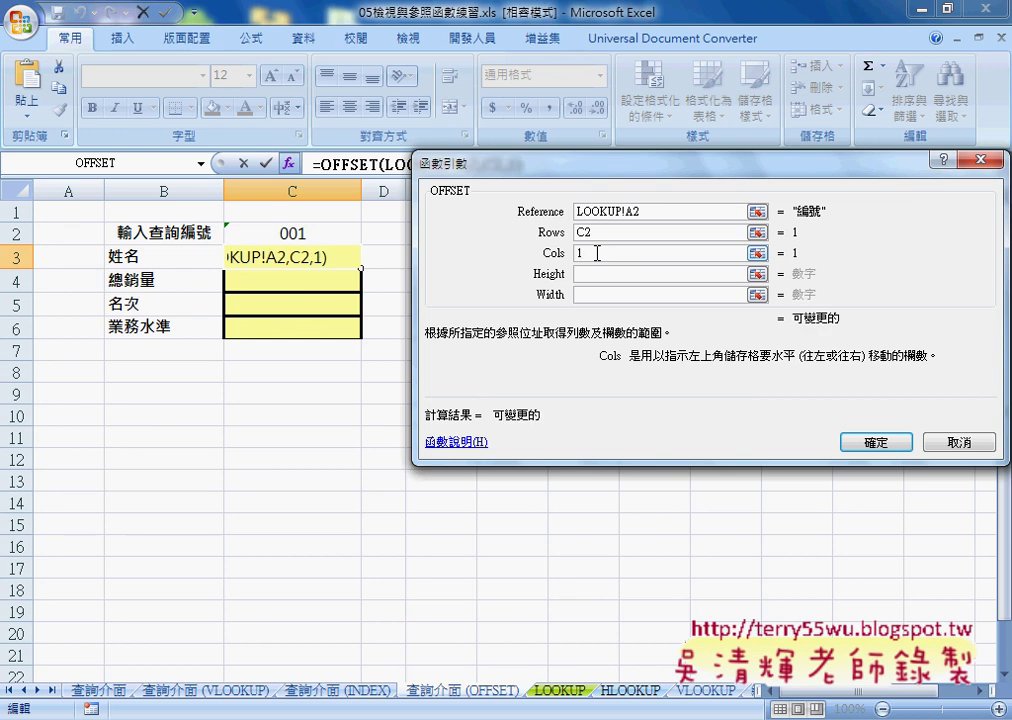
{"action": "left_click", "coordinate": [876, 442]}
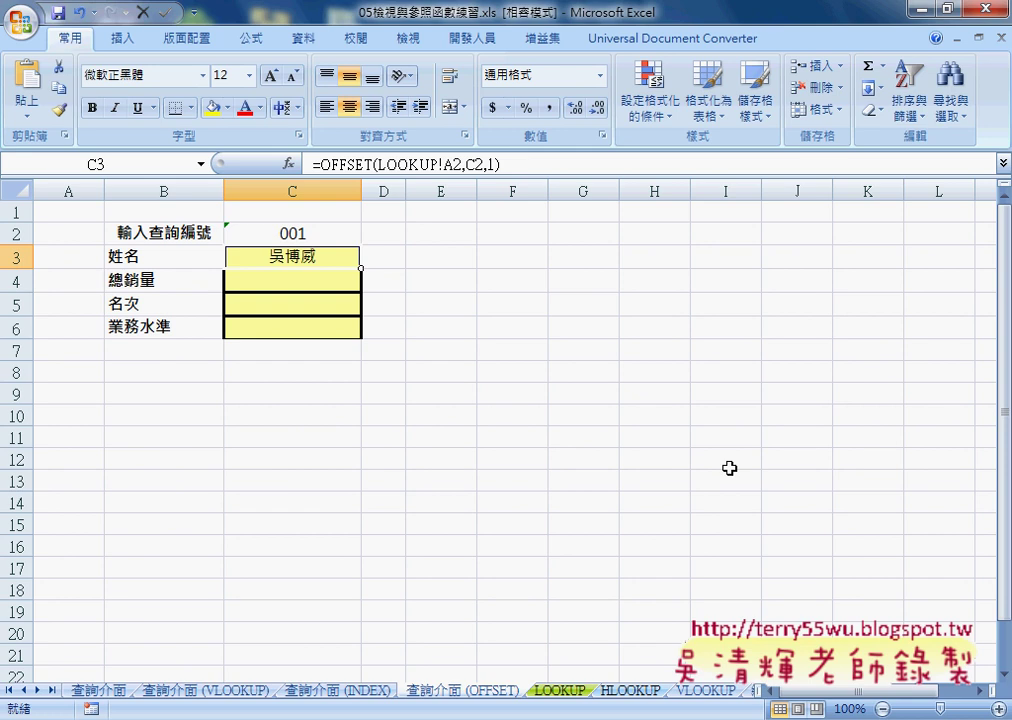
Check the name in LOOKUP!B3, then set lookup code C2 to 002
{"action": "left_click", "coordinate": [558, 693]}
{"action": "left_click", "coordinate": [132, 255]}
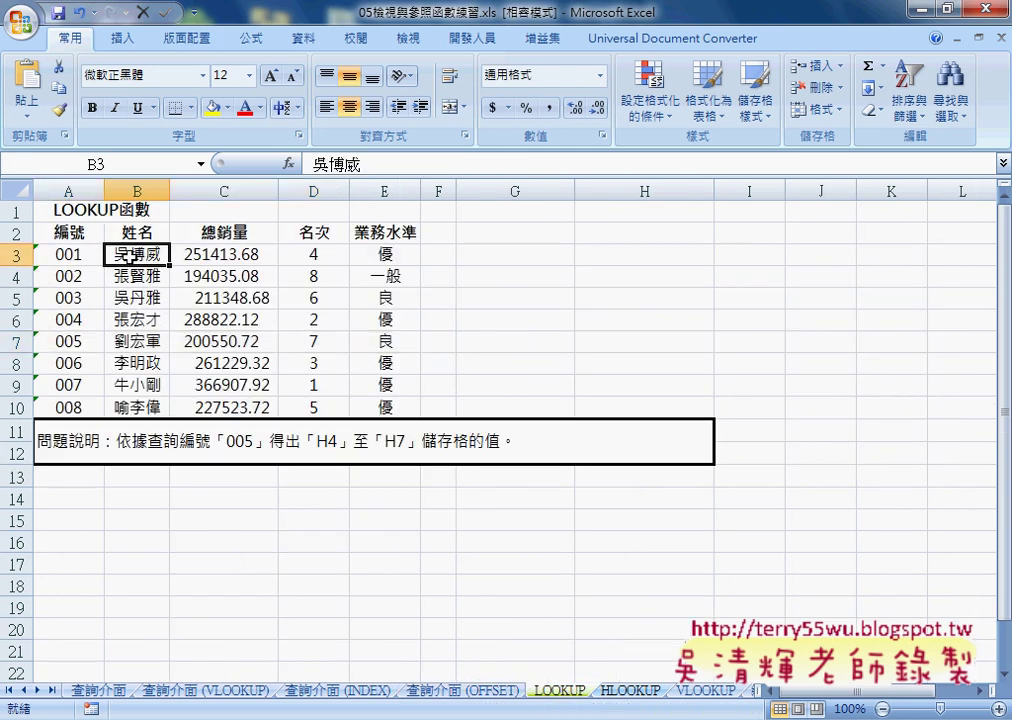
{"action": "left_click", "coordinate": [461, 690]}
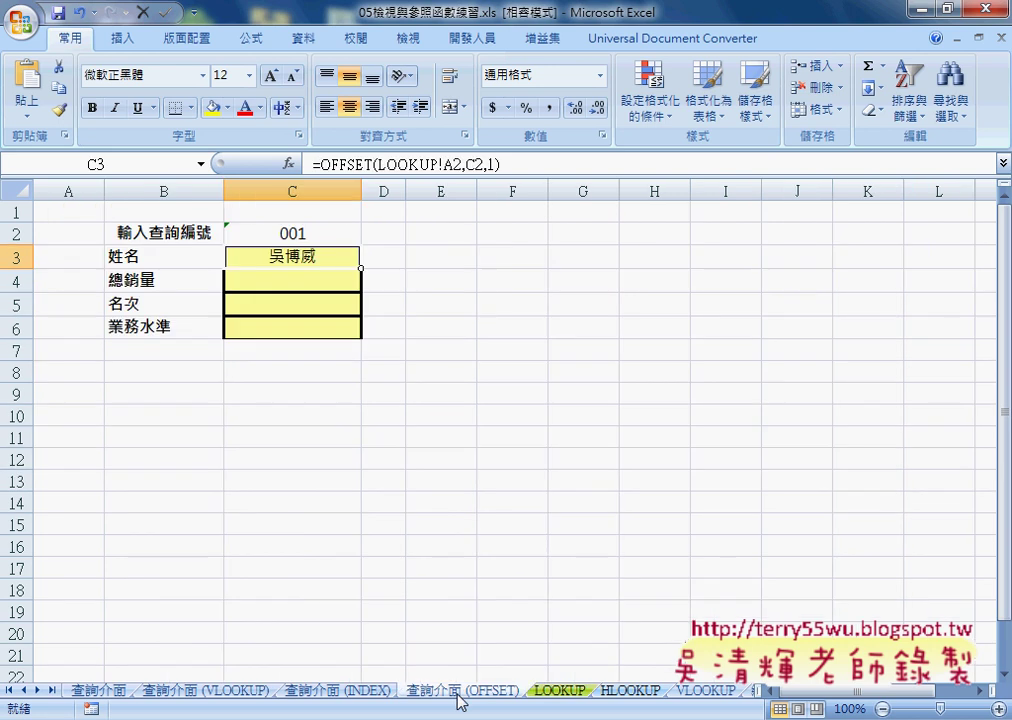
{"action": "left_click", "coordinate": [345, 234]}
{"action": "left_click", "coordinate": [369, 234]}
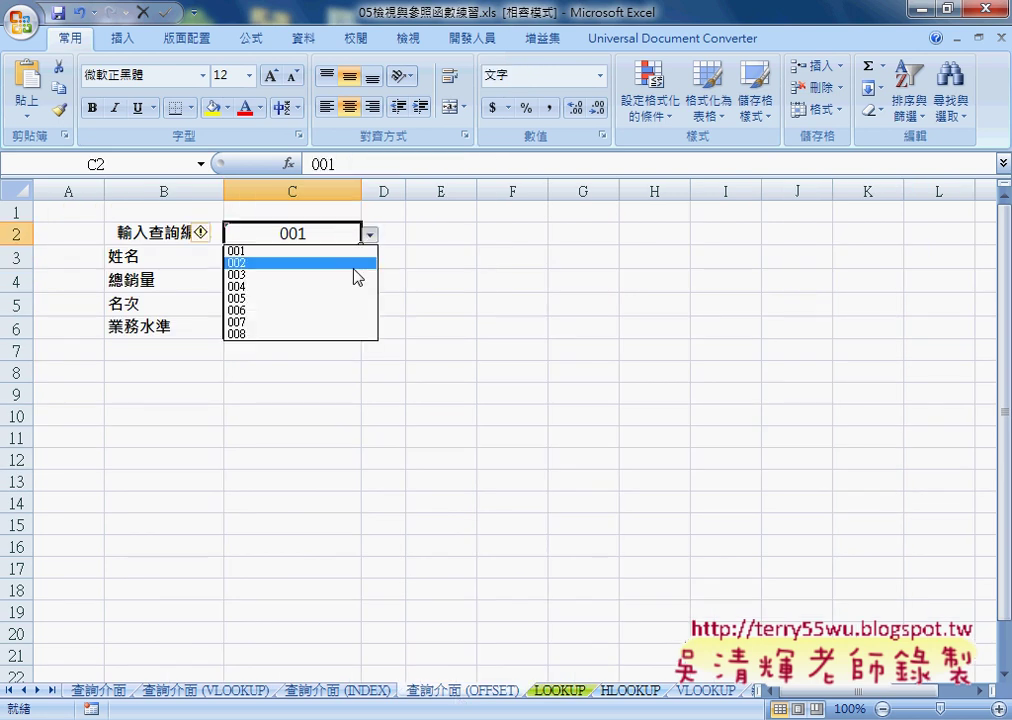
{"action": "left_click", "coordinate": [355, 263]}
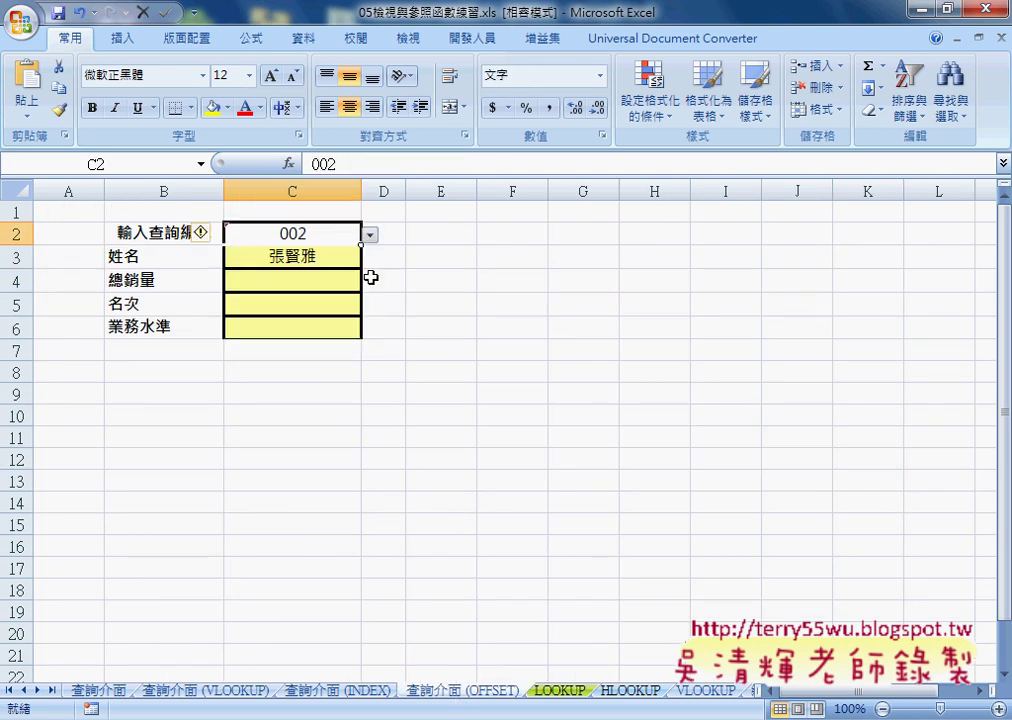
Verify record 002 on the LOOKUP sheet, inspect C3's formula, and start a function in E3
{"action": "left_click", "coordinate": [559, 691]}
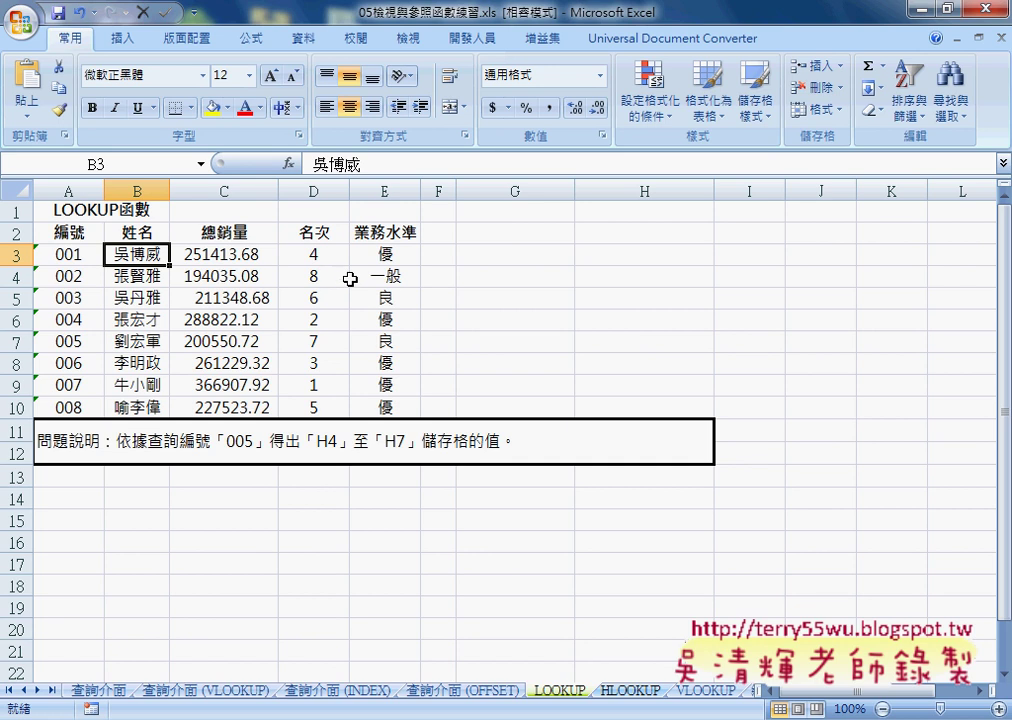
{"action": "left_click", "coordinate": [466, 691]}
{"action": "left_click", "coordinate": [306, 258]}
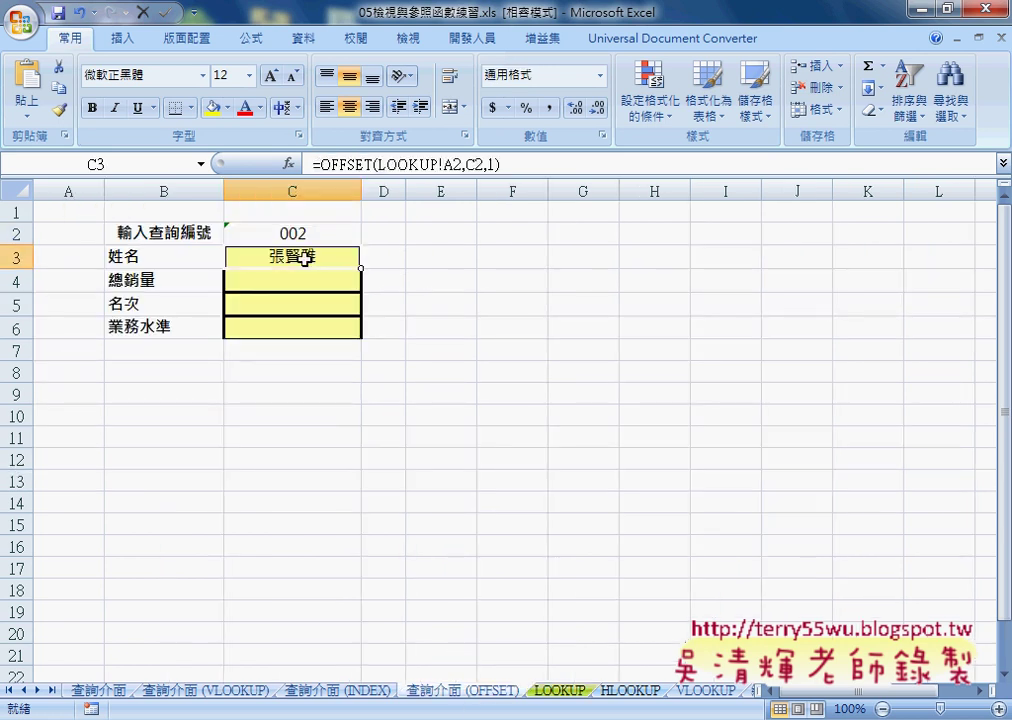
{"action": "left_click", "coordinate": [307, 278]}
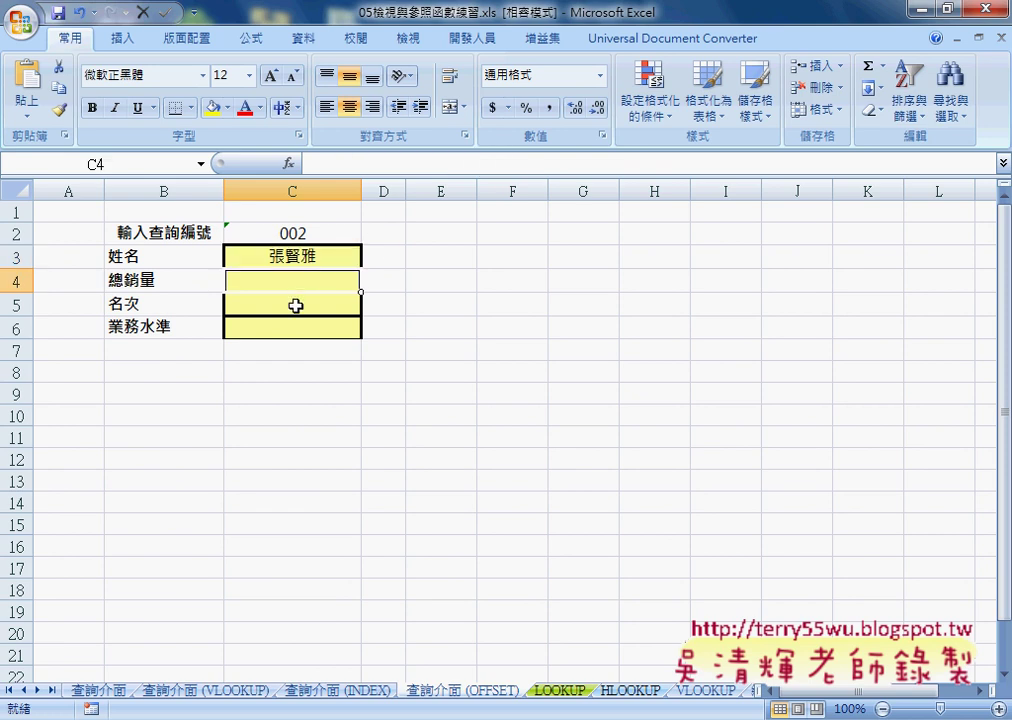
{"action": "left_click", "coordinate": [296, 305]}
{"action": "left_click", "coordinate": [311, 255]}
{"action": "left_click", "coordinate": [454, 262]}
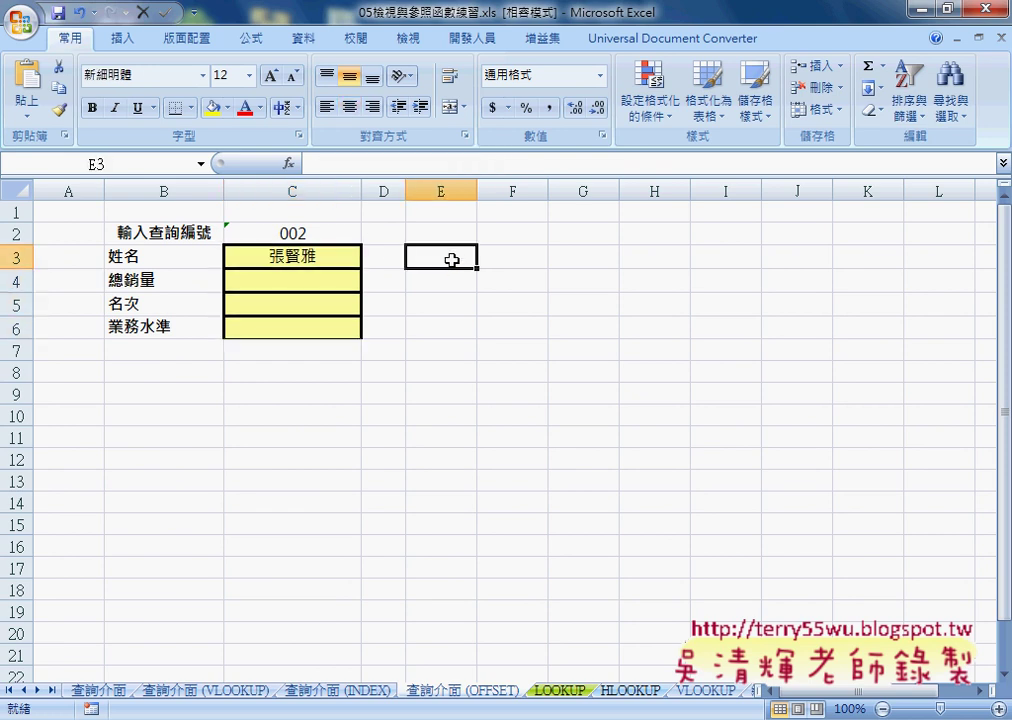
{"action": "left_click", "coordinate": [289, 163]}
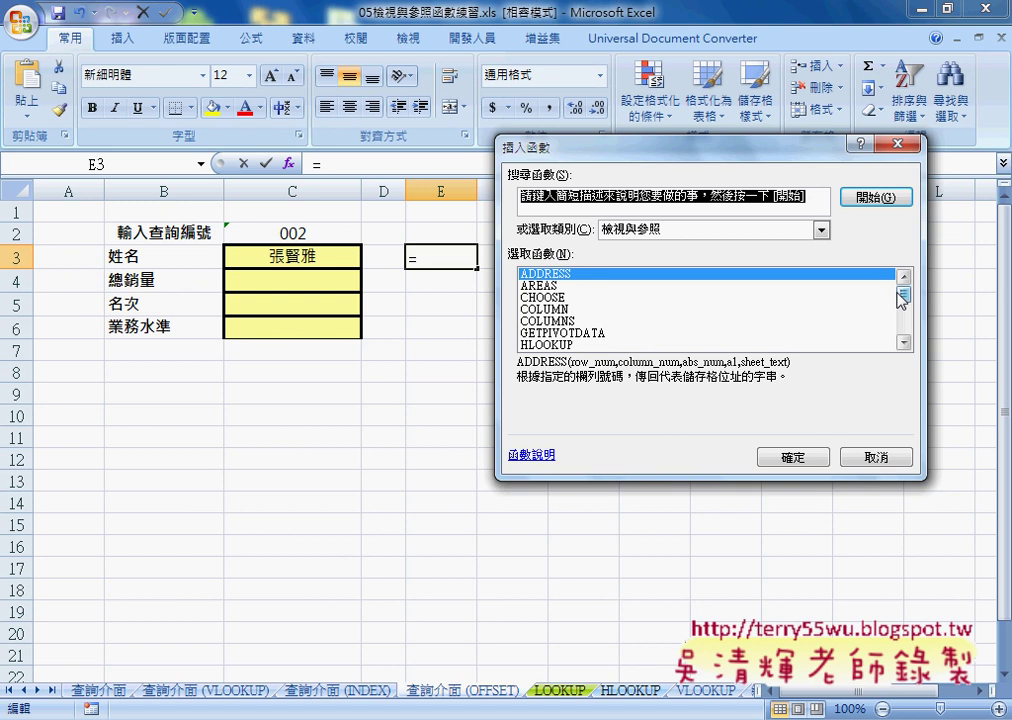
Enter =ROW()-2 in E3 and fill it down to E6, giving 1 to 4
{"action": "left_click_drag", "start_coordinate": [901, 294], "coordinate": [903, 325]}
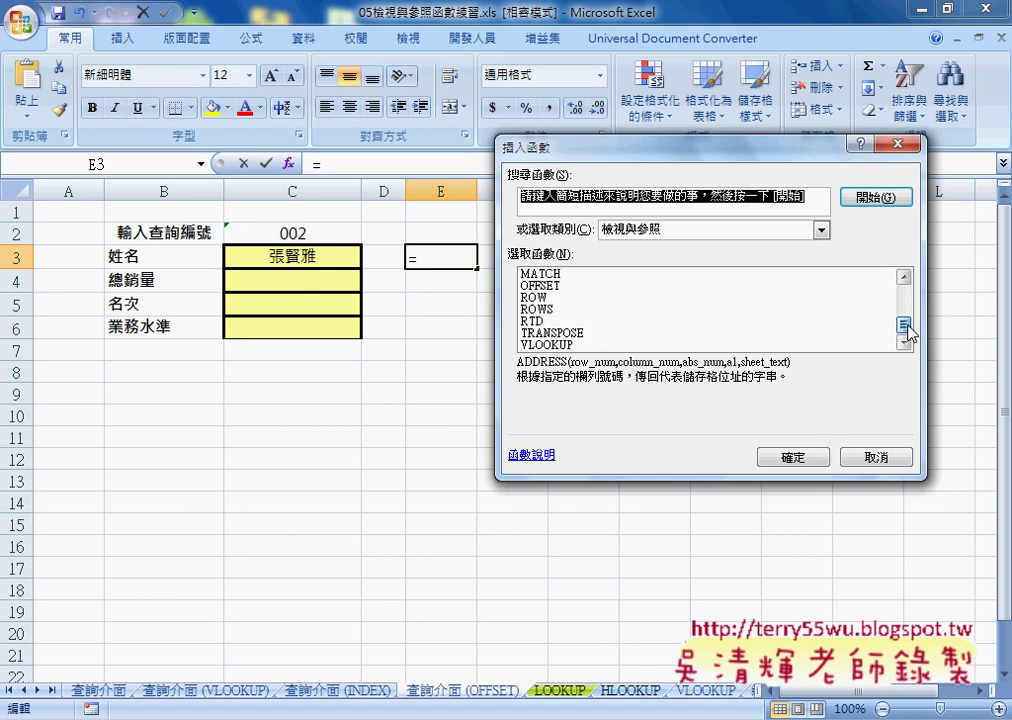
{"action": "double_click", "coordinate": [533, 297]}
{"action": "left_click", "coordinate": [868, 393]}
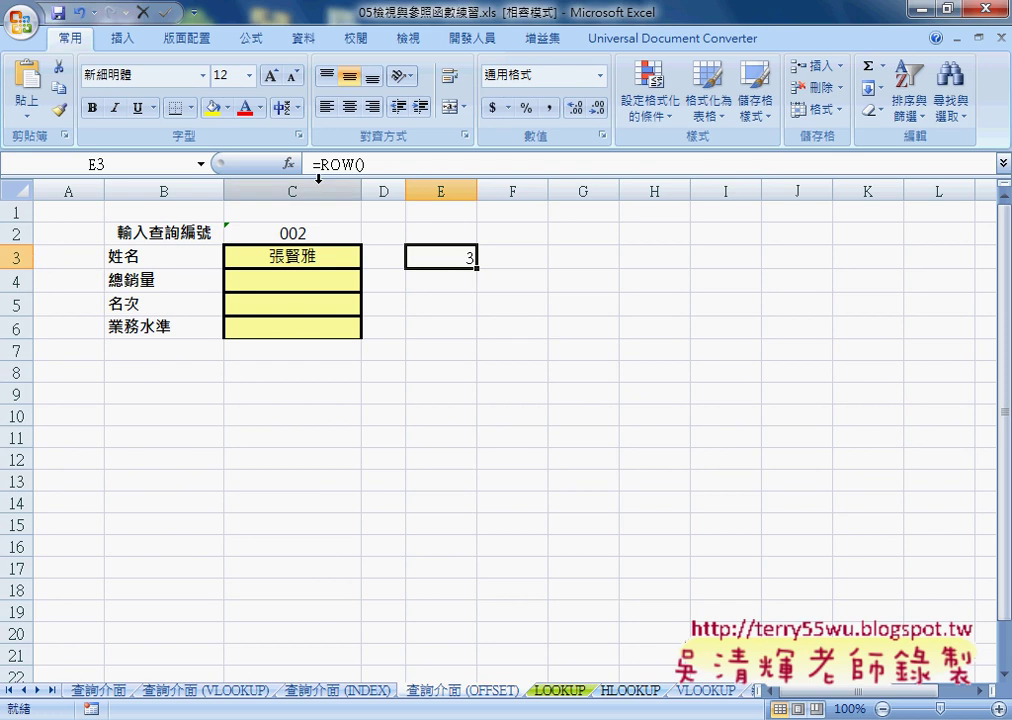
{"action": "left_click", "coordinate": [395, 166]}
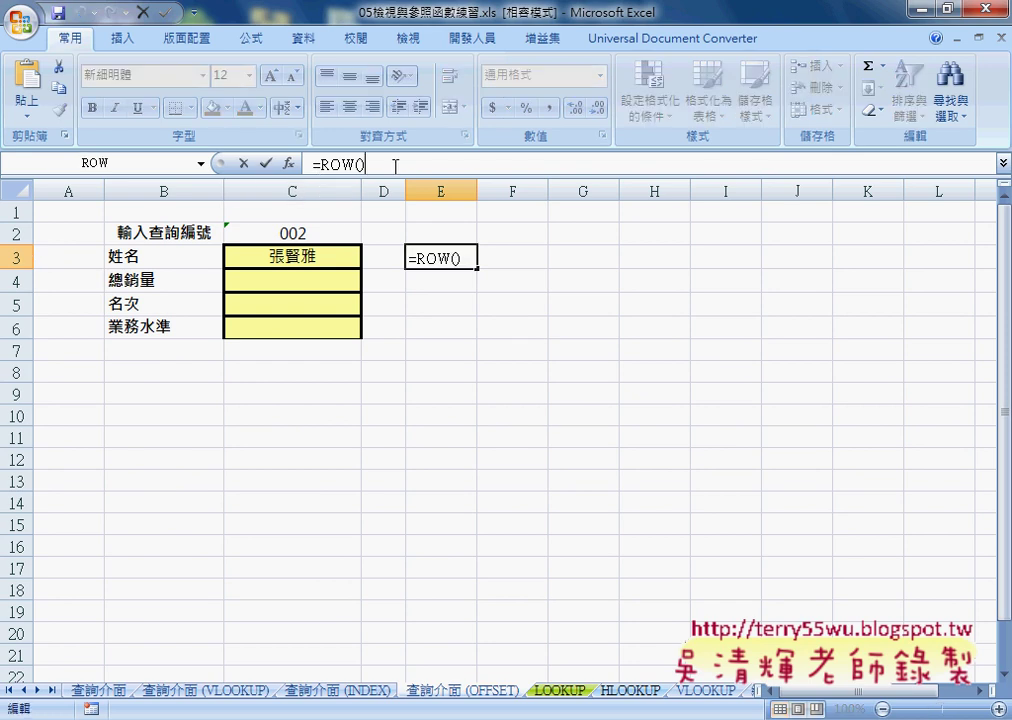
{"action": "type", "text": "-2"}
{"action": "key", "text": "Return"}
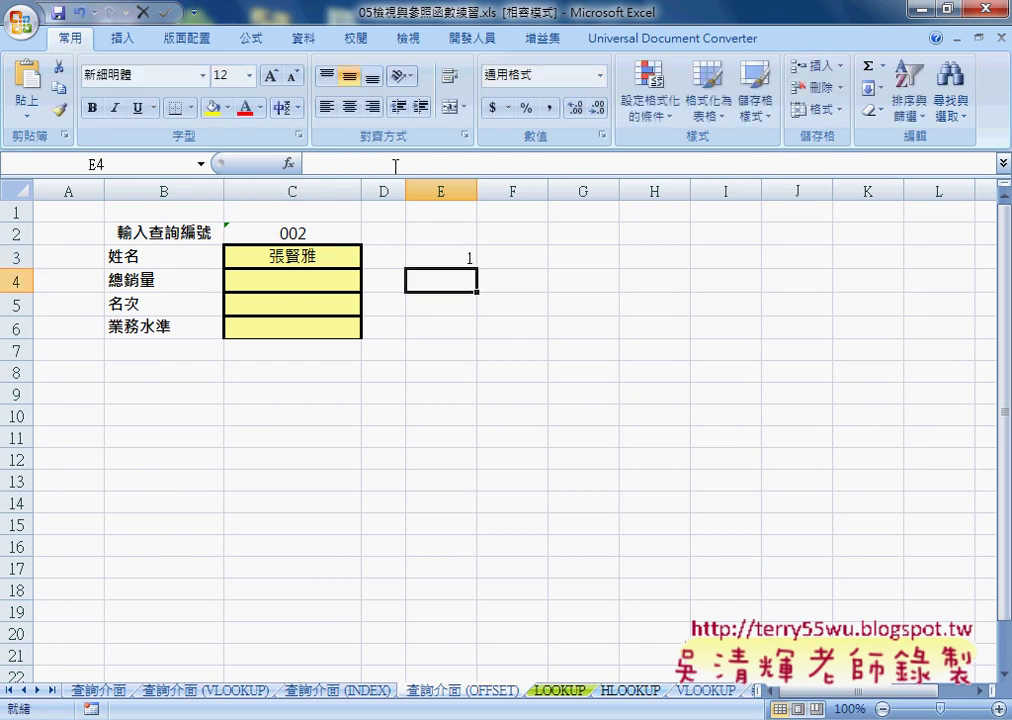
{"action": "left_click", "coordinate": [455, 257]}
{"action": "left_click_drag", "start_coordinate": [477, 268], "coordinate": [480, 339]}
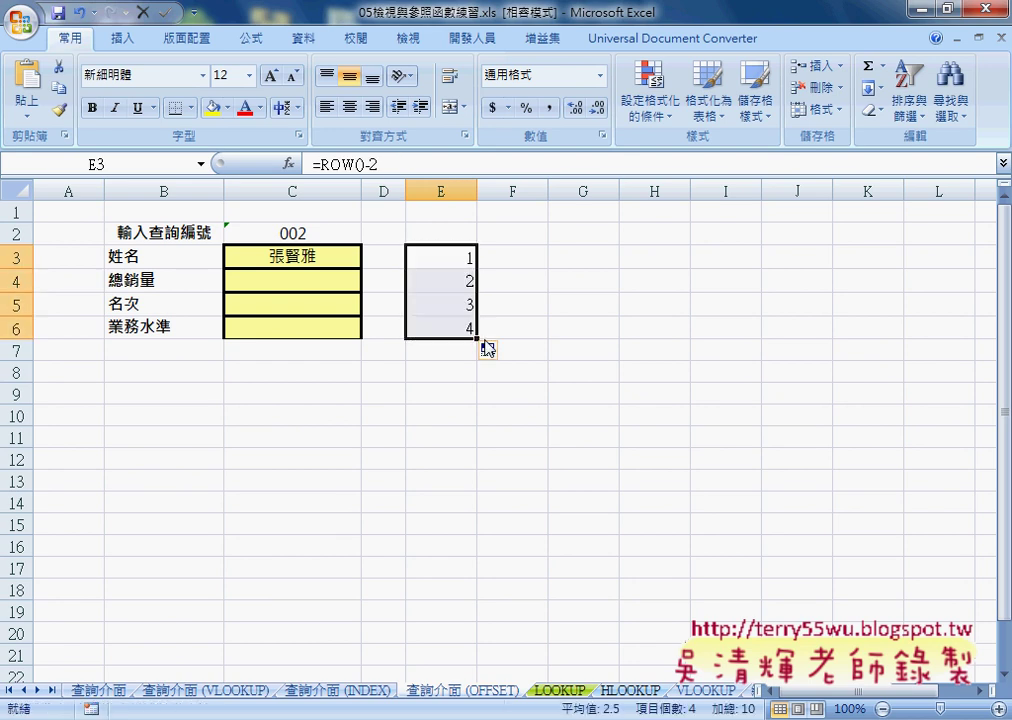
Cut the ROW()-2 expression from E3's formula for reuse
{"action": "left_click_drag", "start_coordinate": [321, 163], "coordinate": [380, 163]}
{"action": "right_click", "coordinate": [368, 168]}
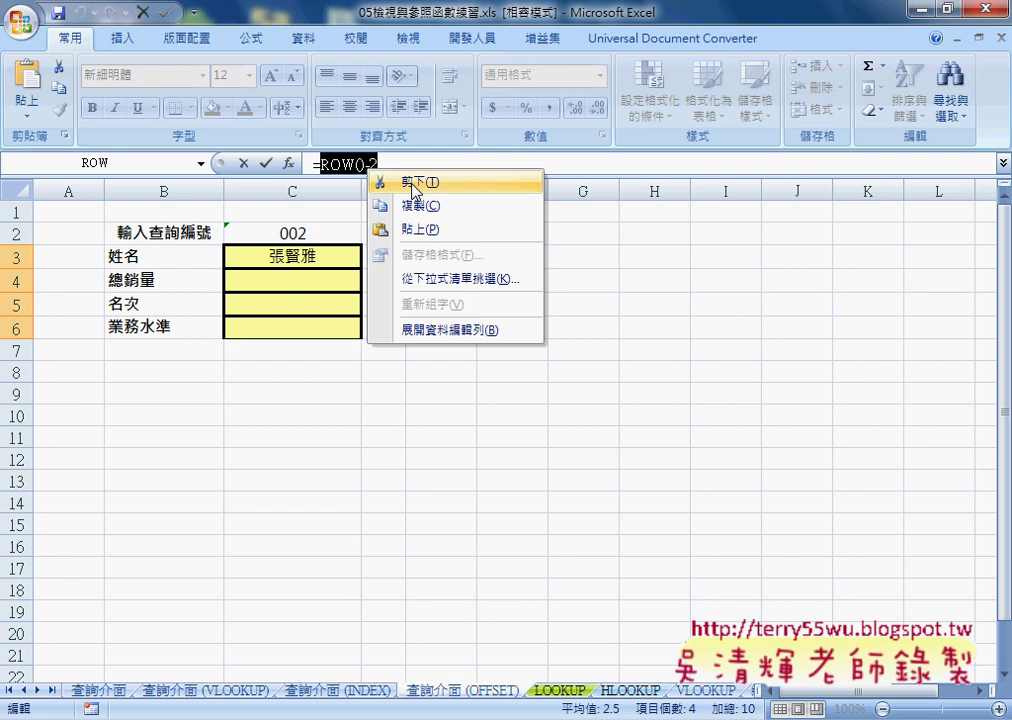
{"action": "left_click", "coordinate": [413, 190]}
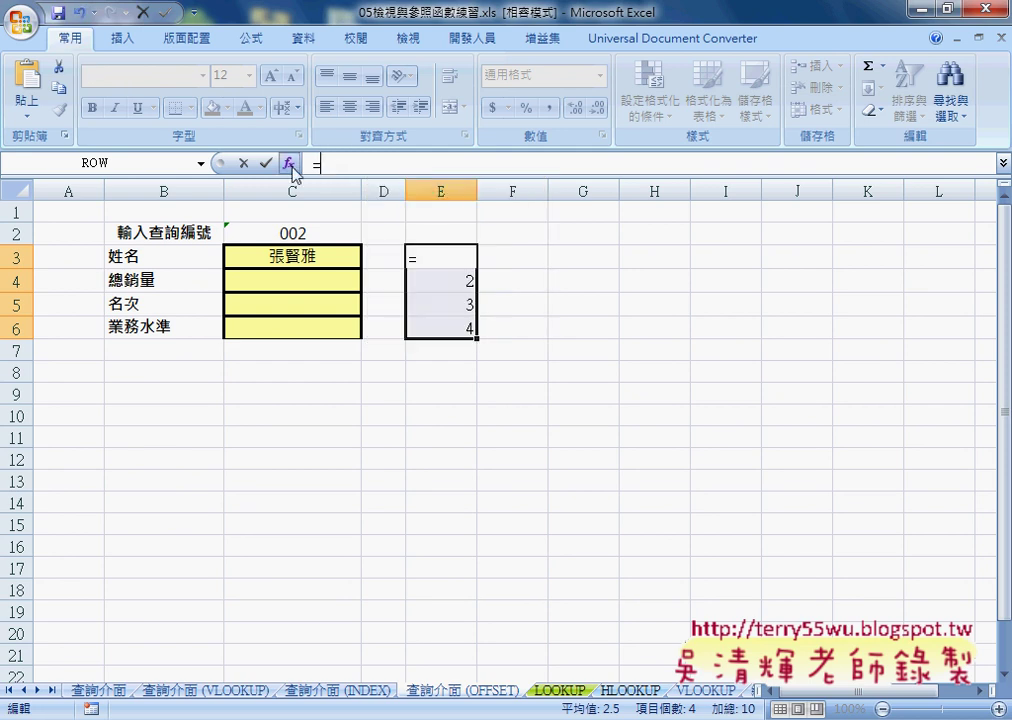
Replace the column argument 1 in C3's OFFSET with ROW()-2
{"action": "left_click", "coordinate": [244, 164]}
{"action": "left_click", "coordinate": [287, 255]}
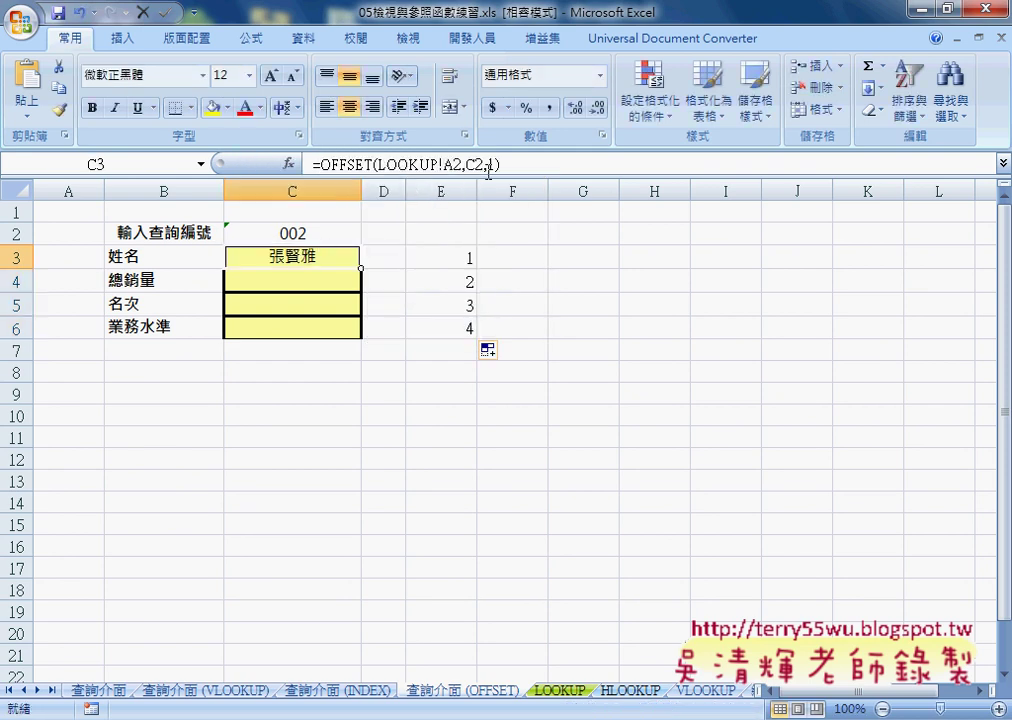
{"action": "double_click", "coordinate": [492, 164]}
{"action": "right_click", "coordinate": [492, 164]}
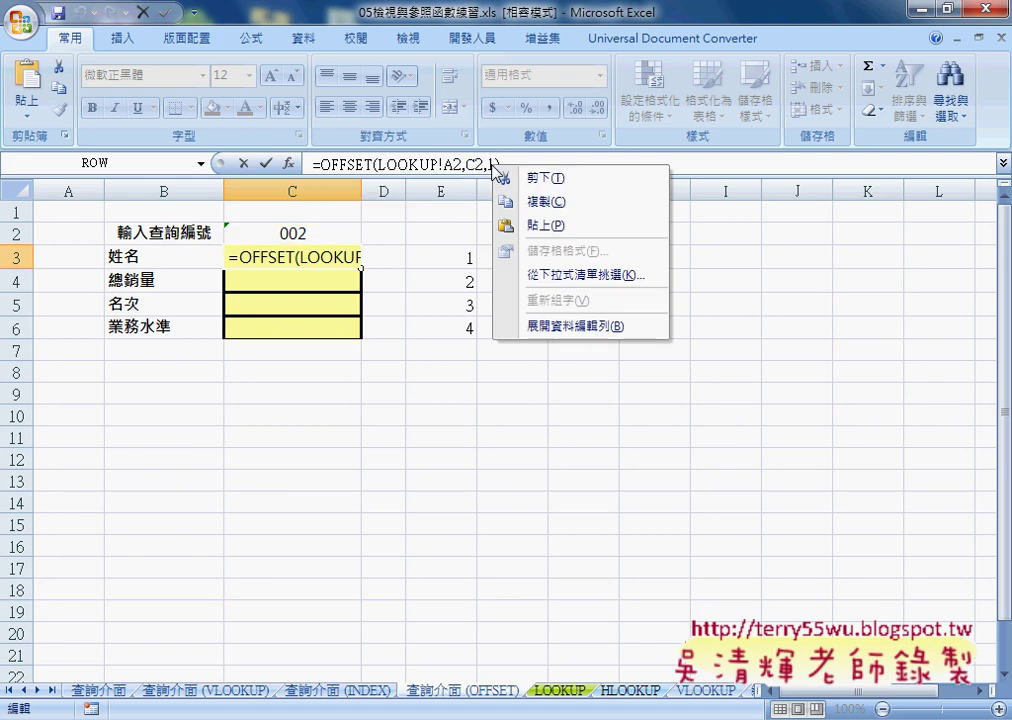
{"action": "left_click", "coordinate": [545, 226]}
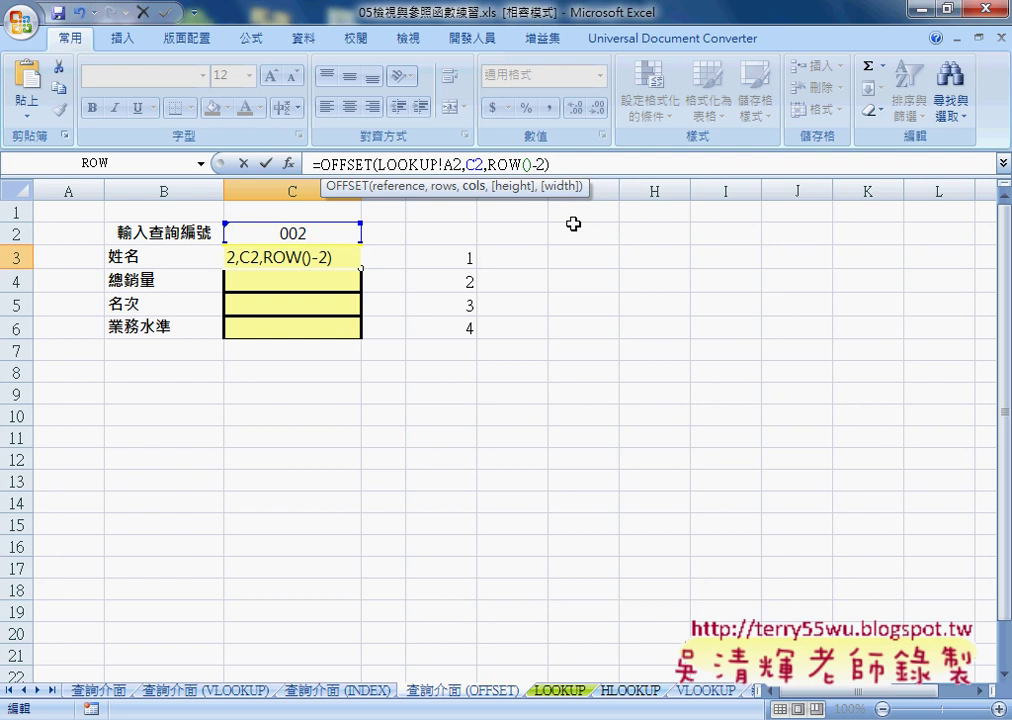
{"action": "left_click", "coordinate": [266, 163]}
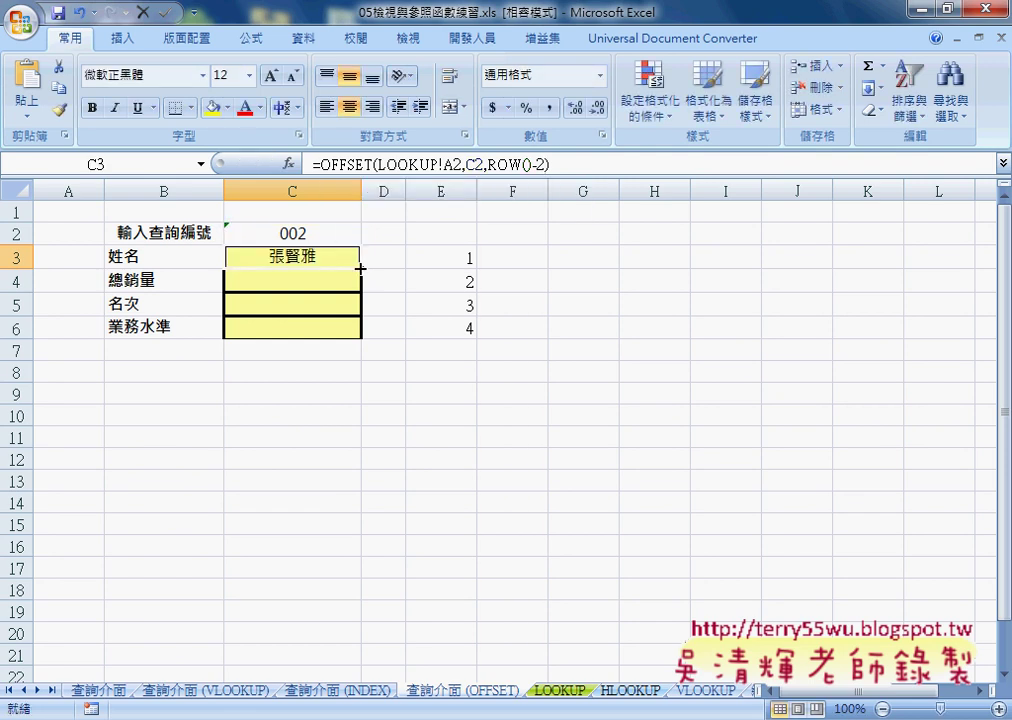
Anchor the rows as LOOKUP!A$2 and C$2, then fill the OFFSET formula down to C6
{"action": "left_click", "coordinate": [541, 166]}
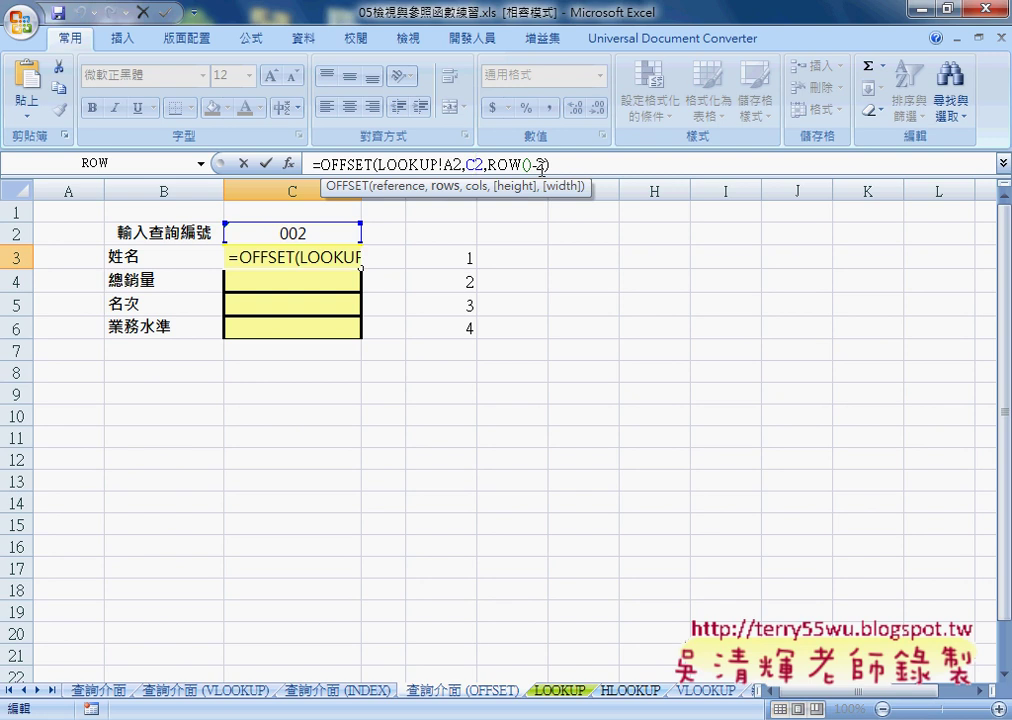
{"action": "key", "text": "F4"}
{"action": "key", "text": "F4"}
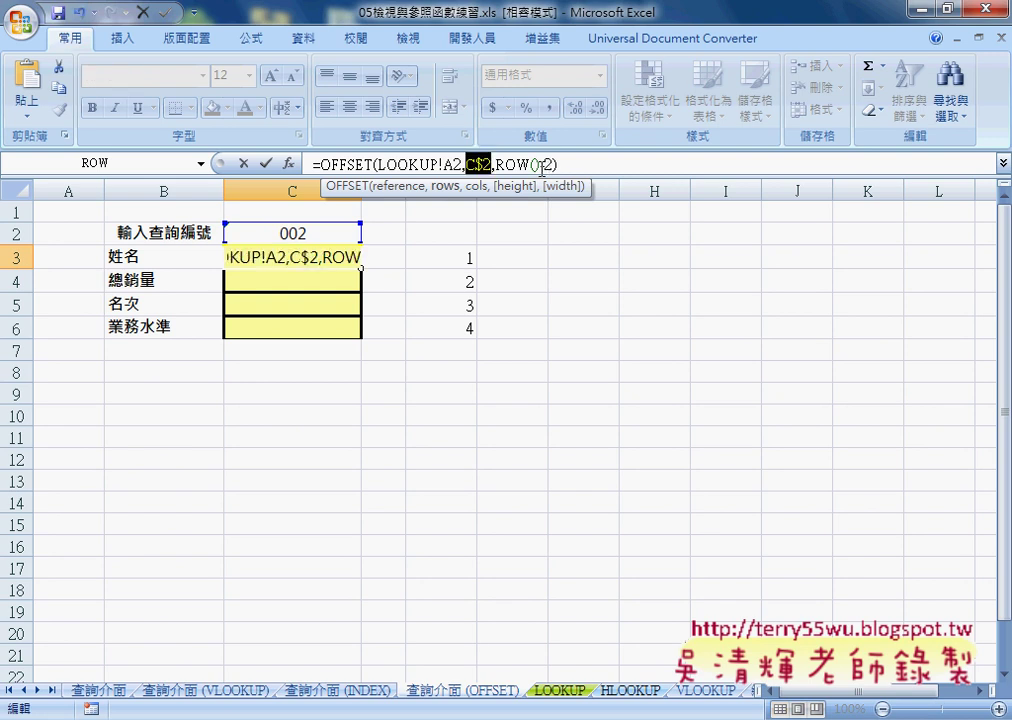
{"action": "left_click", "coordinate": [555, 166]}
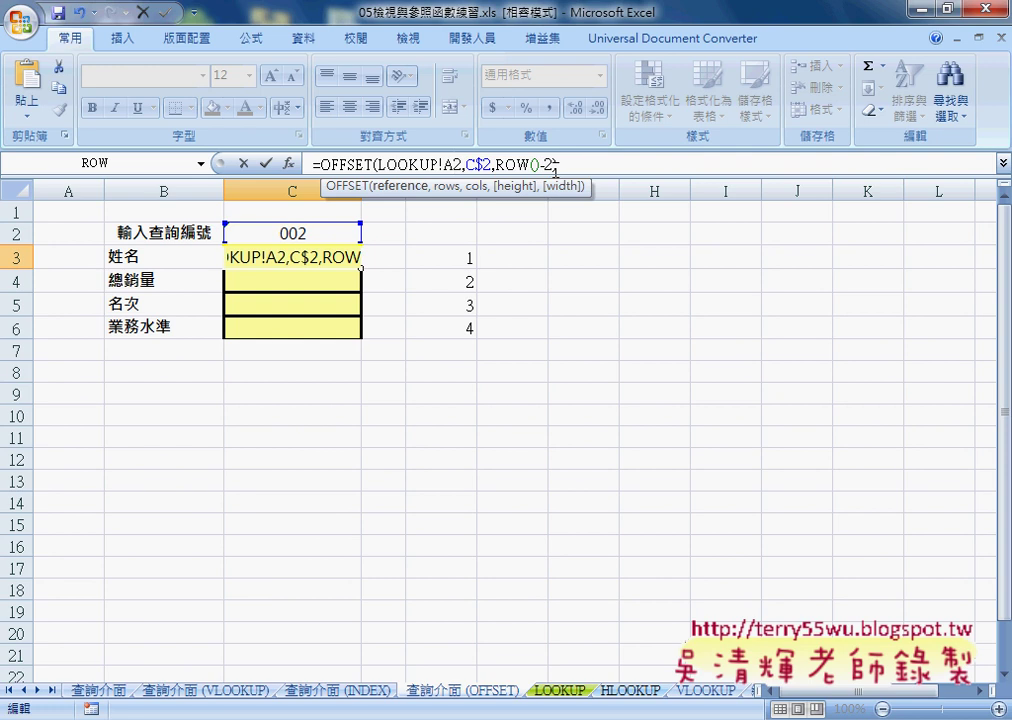
{"action": "key", "text": "F4"}
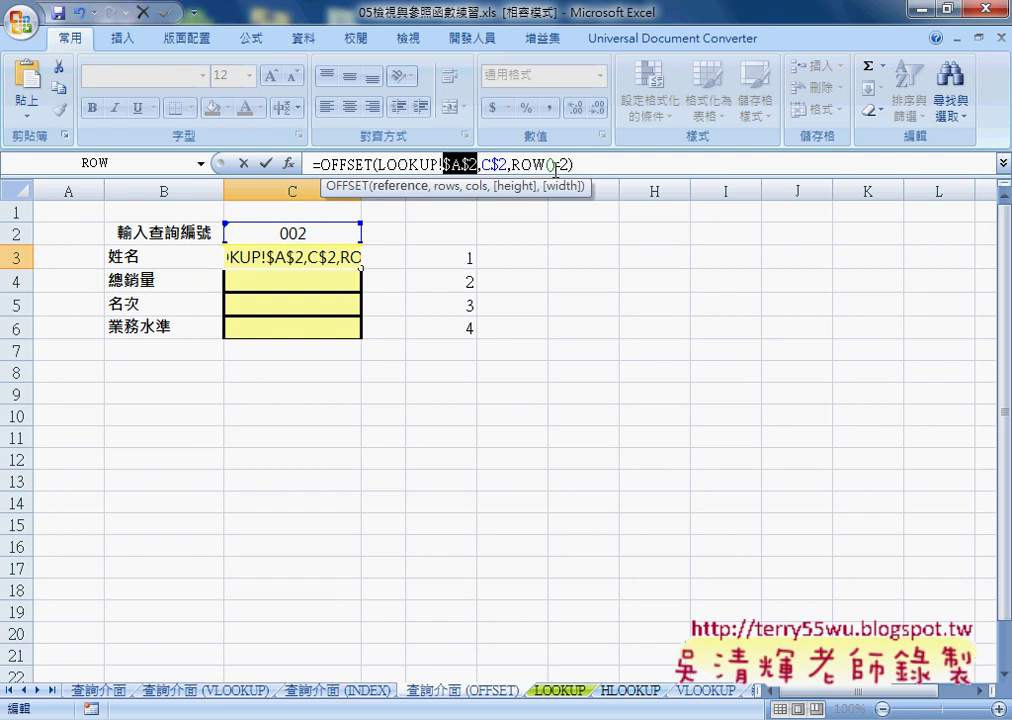
{"action": "key", "text": "F4"}
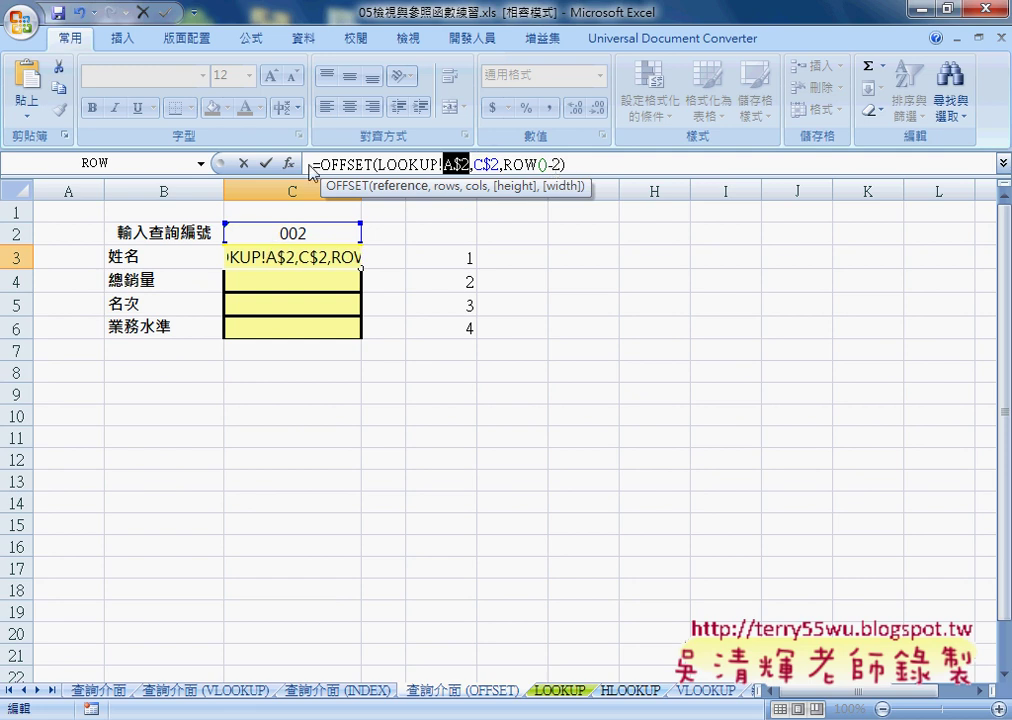
{"action": "left_click", "coordinate": [265, 163]}
{"action": "left_click_drag", "start_coordinate": [360, 269], "coordinate": [360, 330]}
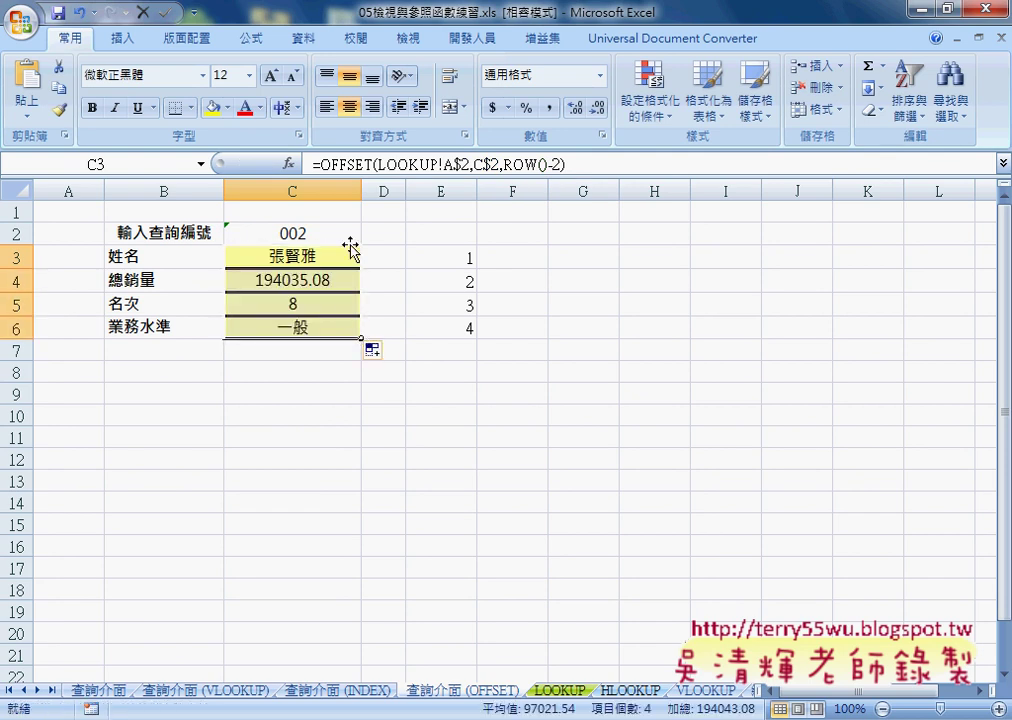
Compare the 002 row on the LOOKUP sheet with the OFFSET form results
{"action": "left_click", "coordinate": [562, 691]}
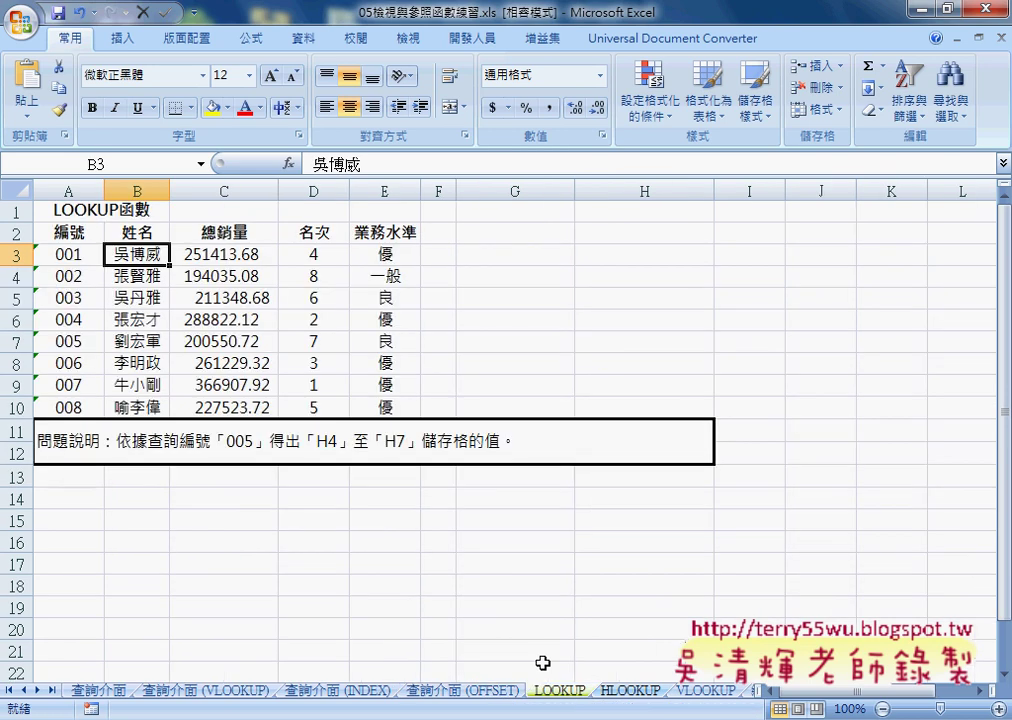
{"action": "left_click_drag", "start_coordinate": [150, 276], "coordinate": [414, 287]}
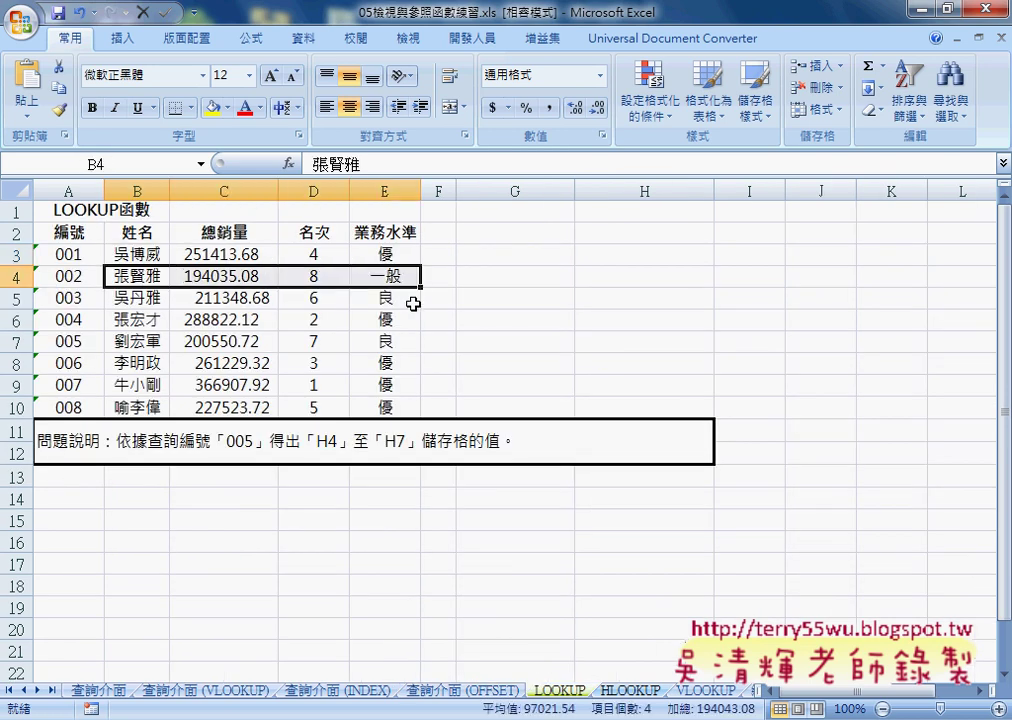
{"action": "left_click", "coordinate": [452, 691]}
Set lookup ID C2 to 003, dismiss the update popup, and check C3's OFFSET formula
{"action": "left_click", "coordinate": [344, 234]}
{"action": "left_click", "coordinate": [370, 234]}
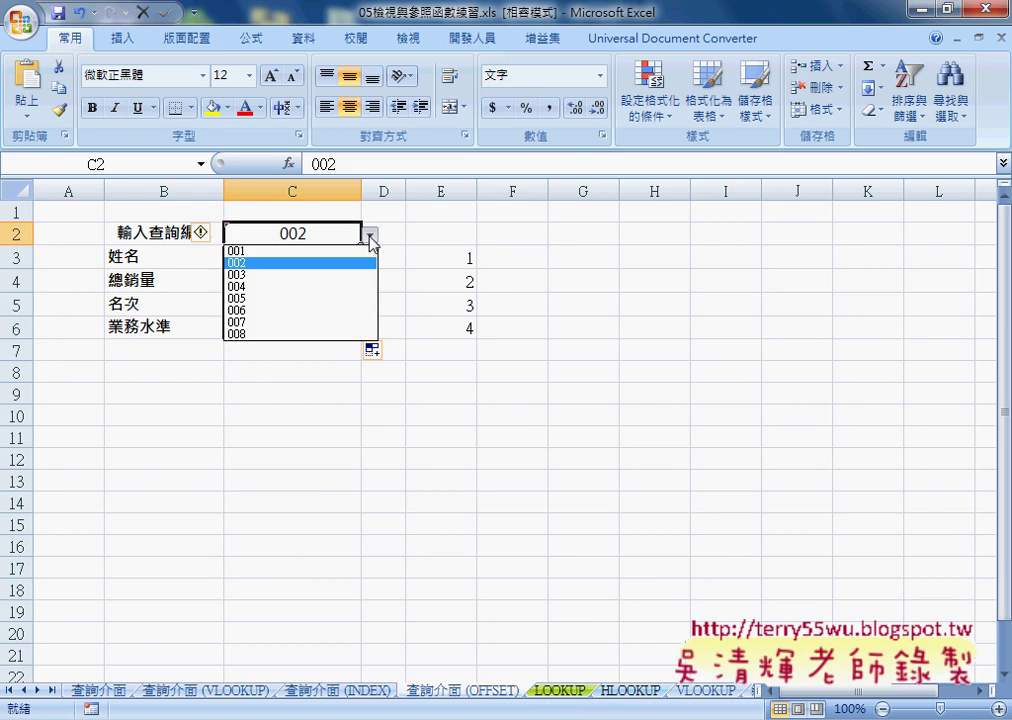
{"action": "left_click", "coordinate": [350, 272]}
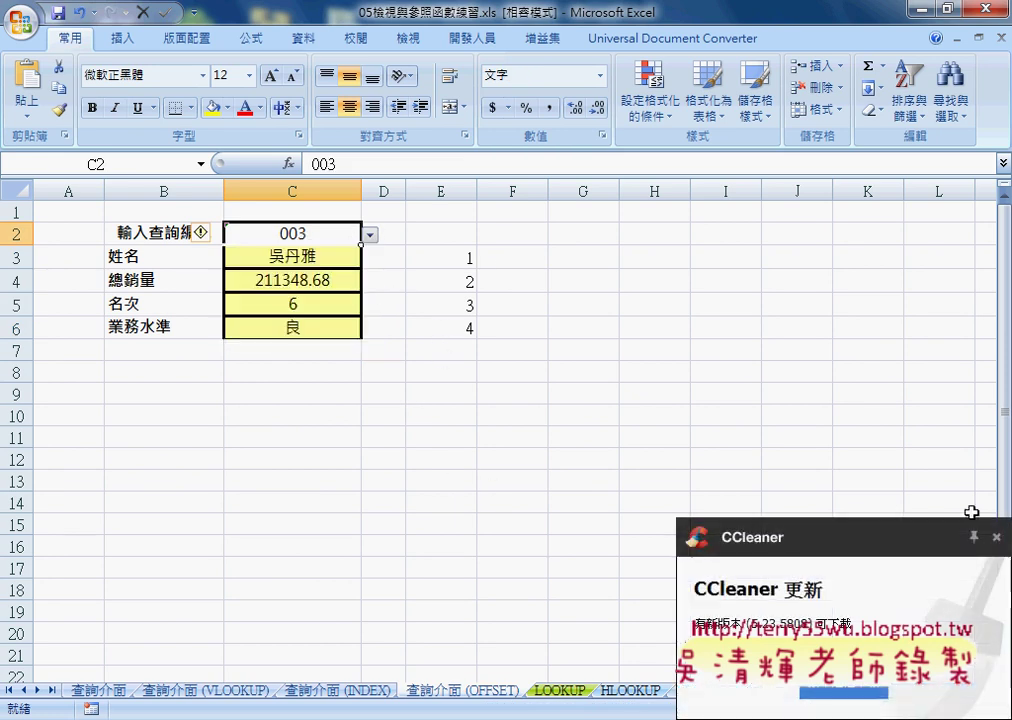
{"action": "left_click", "coordinate": [995, 537]}
{"action": "left_click", "coordinate": [325, 267]}
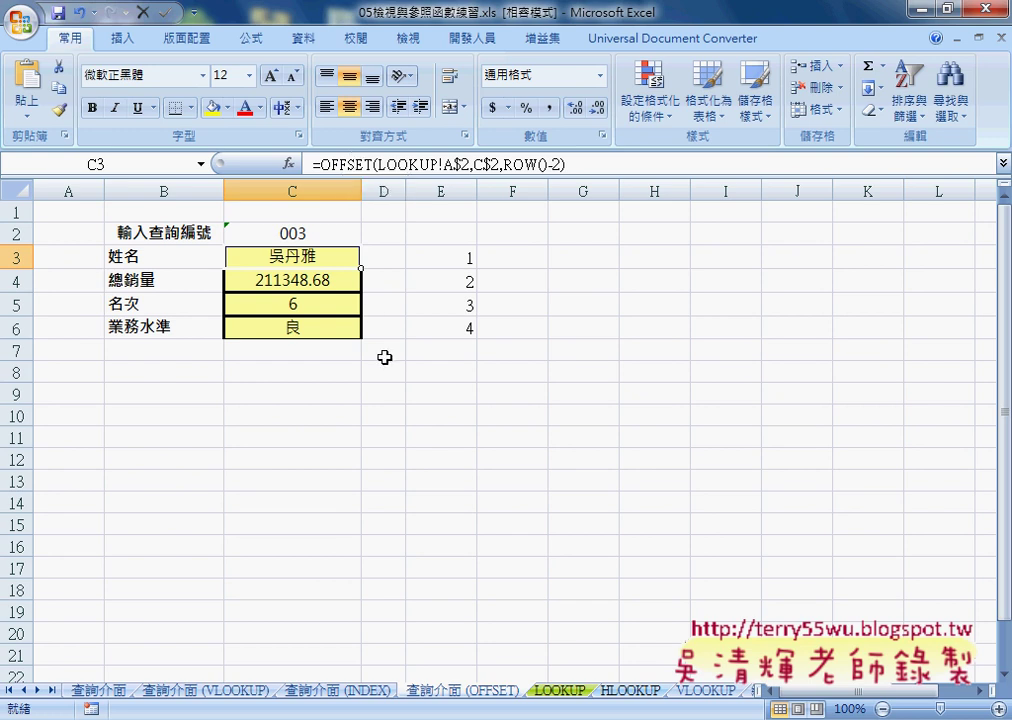
Copy the 查詢介面 (OFFSET) sheet and rename the copy 查詢介面 (INDIRECT)
{"action": "left_click_drag", "start_coordinate": [485, 695], "coordinate": [549, 695]}
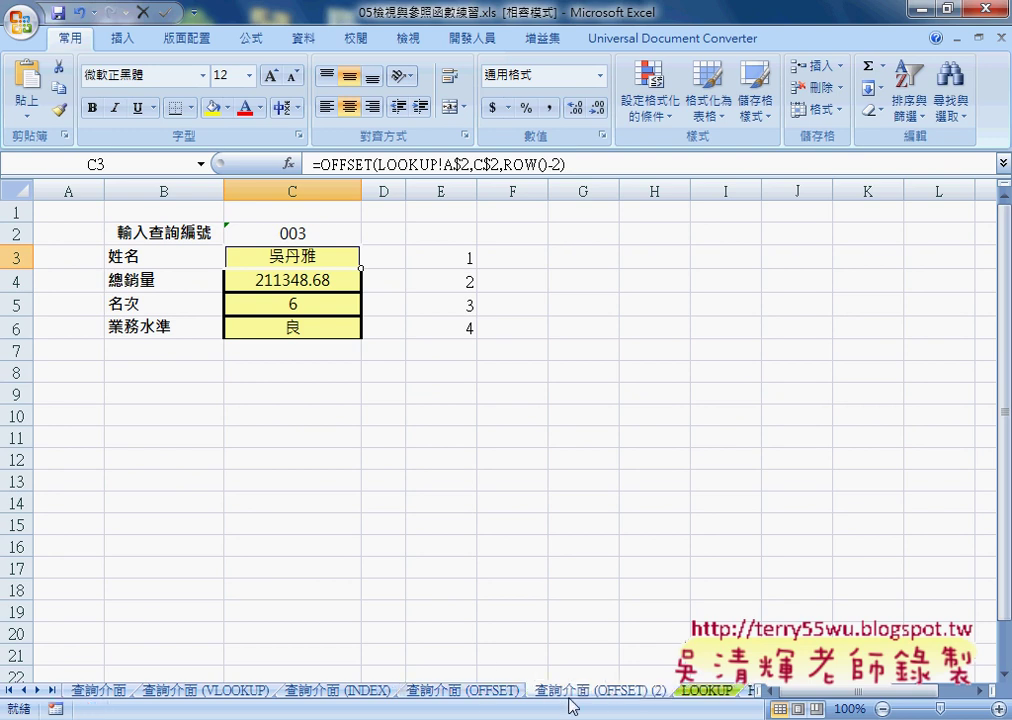
{"action": "left_click_drag", "start_coordinate": [618, 690], "coordinate": [658, 690]}
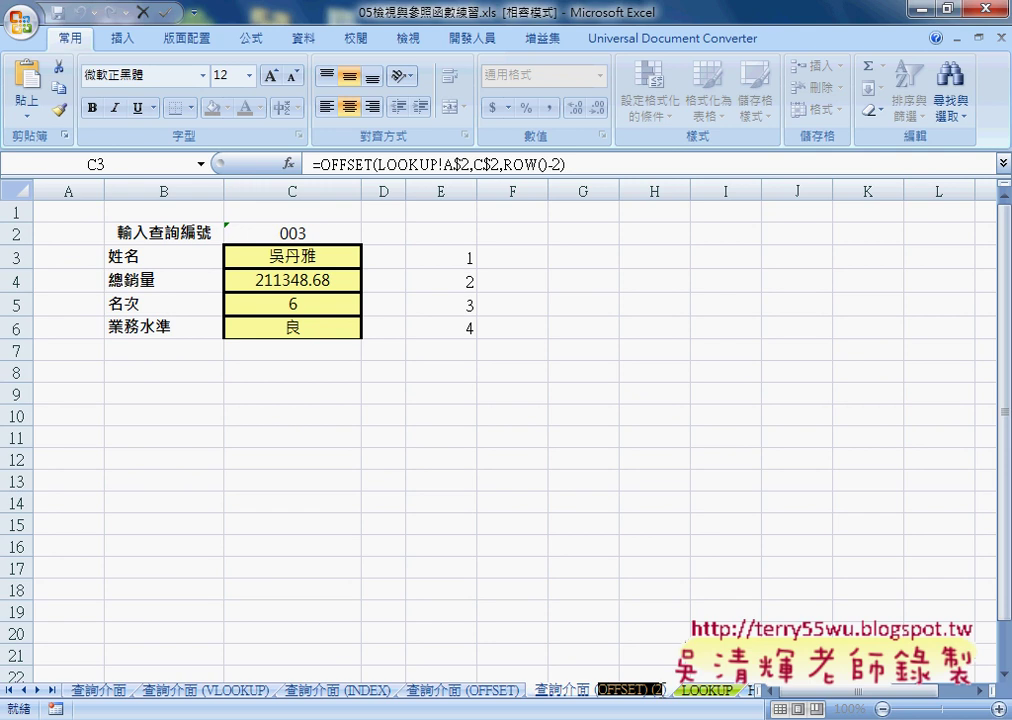
{"action": "type", "text": "IN"}
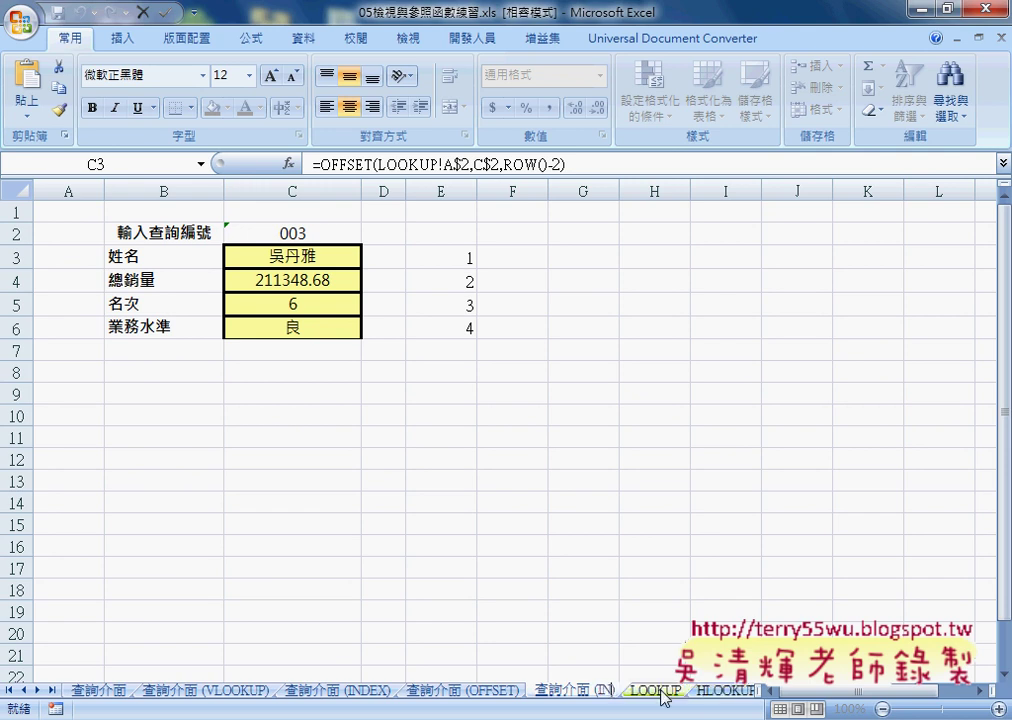
{"action": "type", "text": "DEX)"}
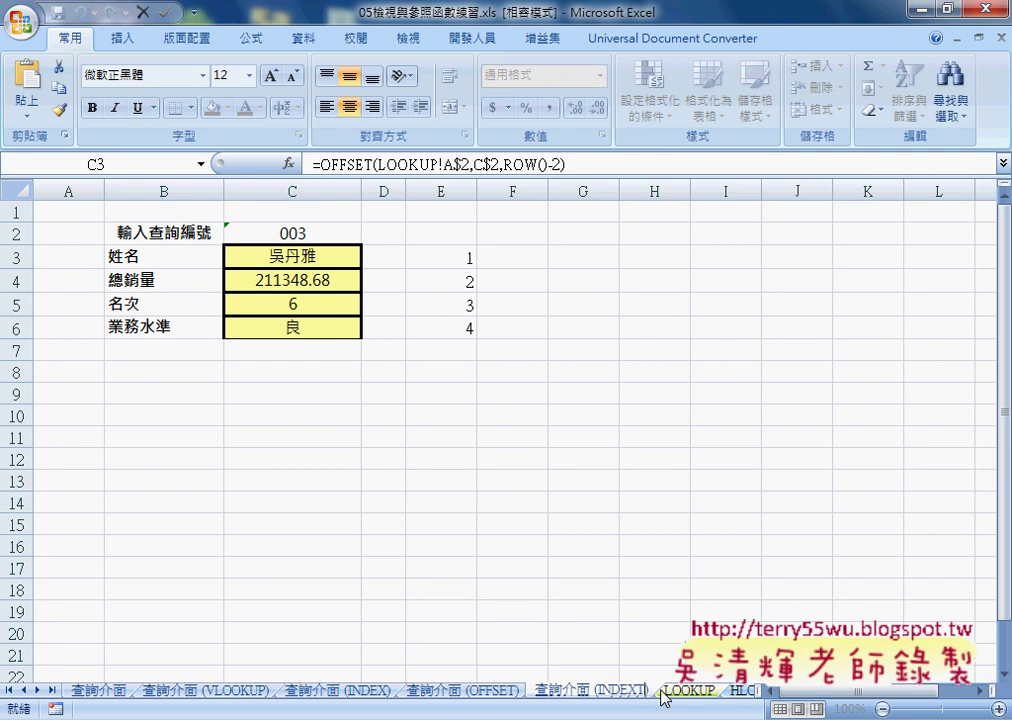
{"action": "key", "text": "BackSpace"}
{"action": "key", "text": "BackSpace"}
{"action": "key", "text": "BackSpace"}
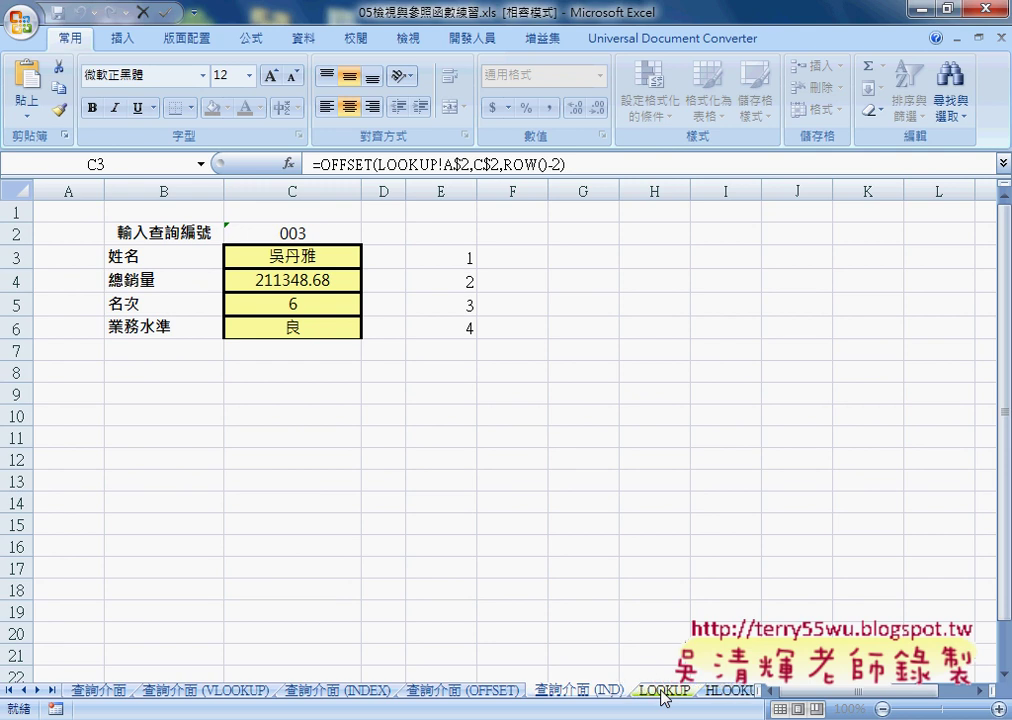
{"action": "type", "text": "IRECT"}
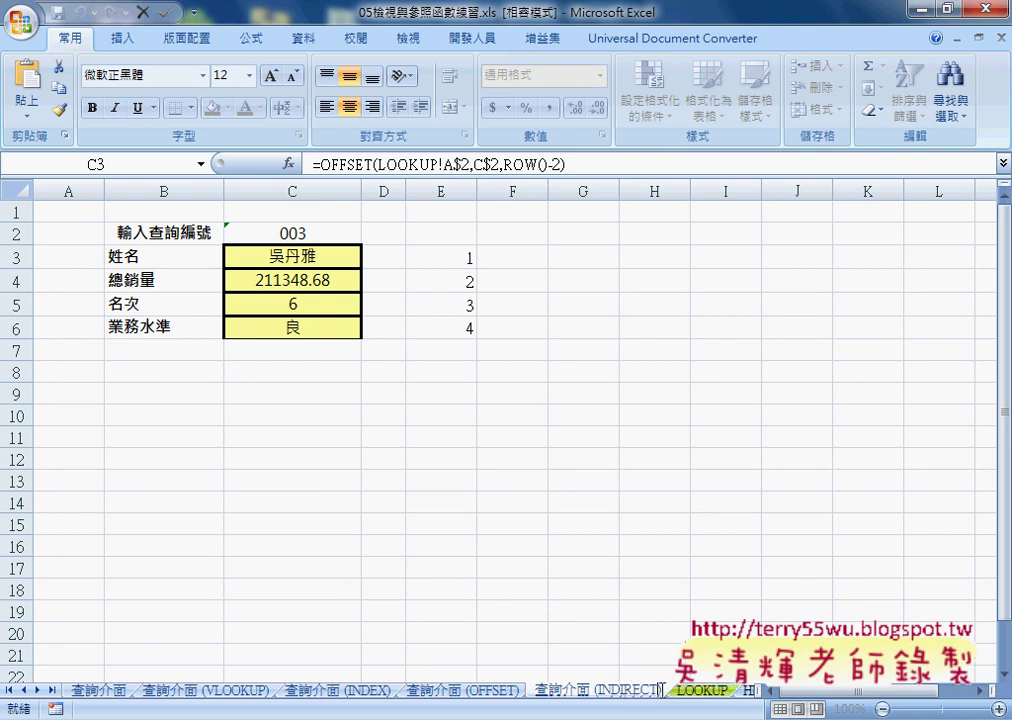
{"action": "key", "text": "Return"}
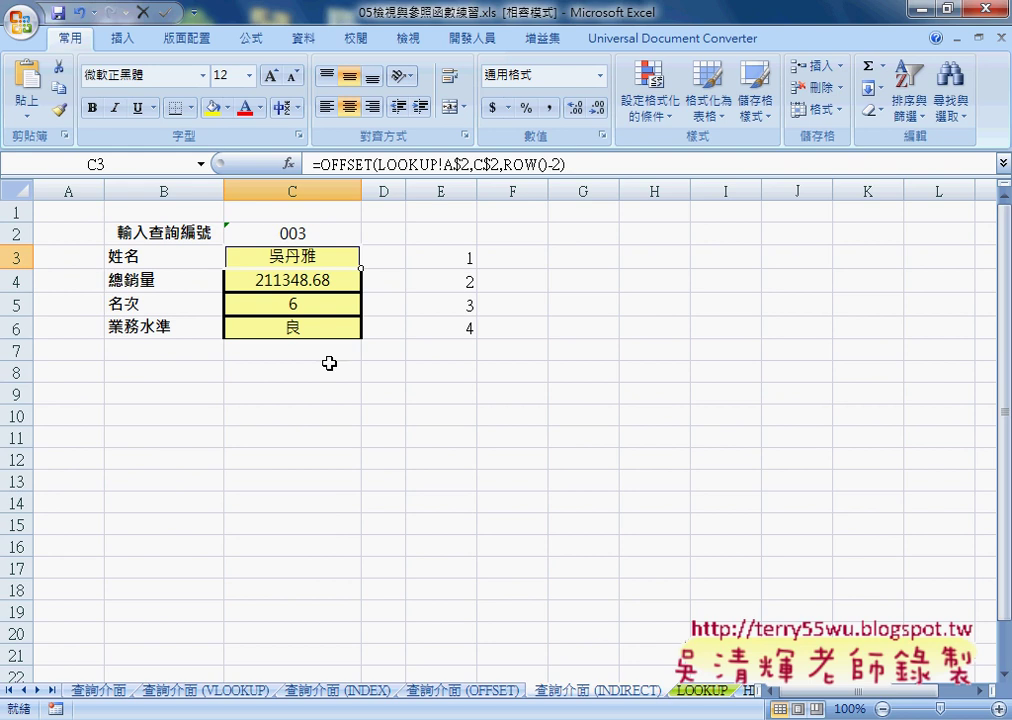
Clear C3:C6, then inspect the INDEX formula's arguments in C3 of the 查詢介面 (INDEX) sheet
{"action": "left_click_drag", "start_coordinate": [330, 256], "coordinate": [313, 330]}
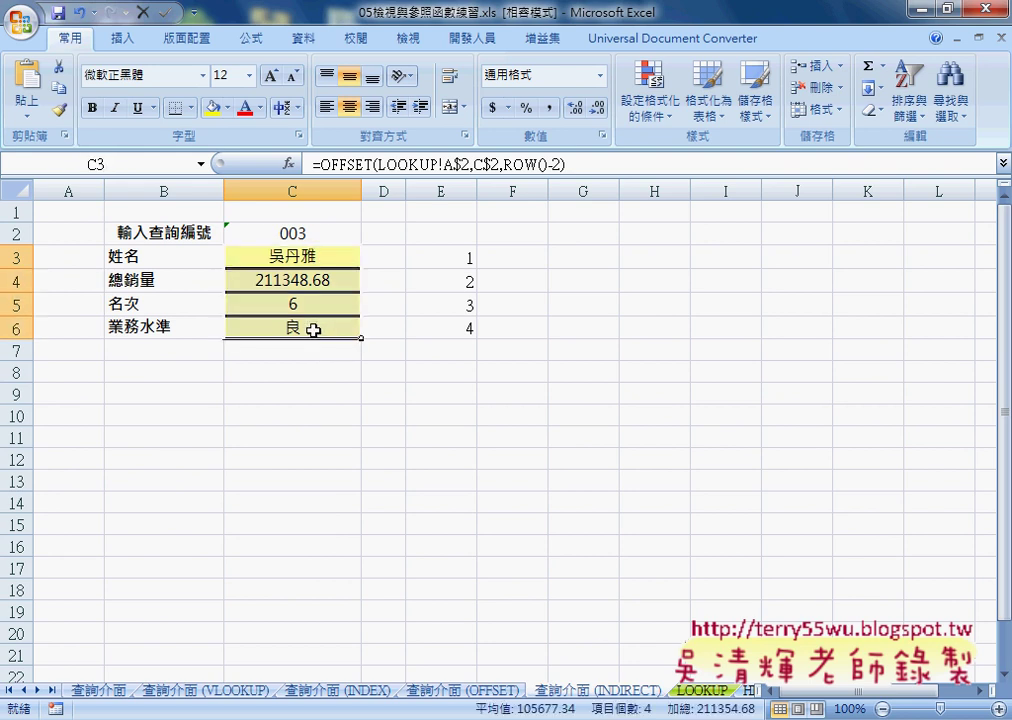
{"action": "key", "text": "Delete"}
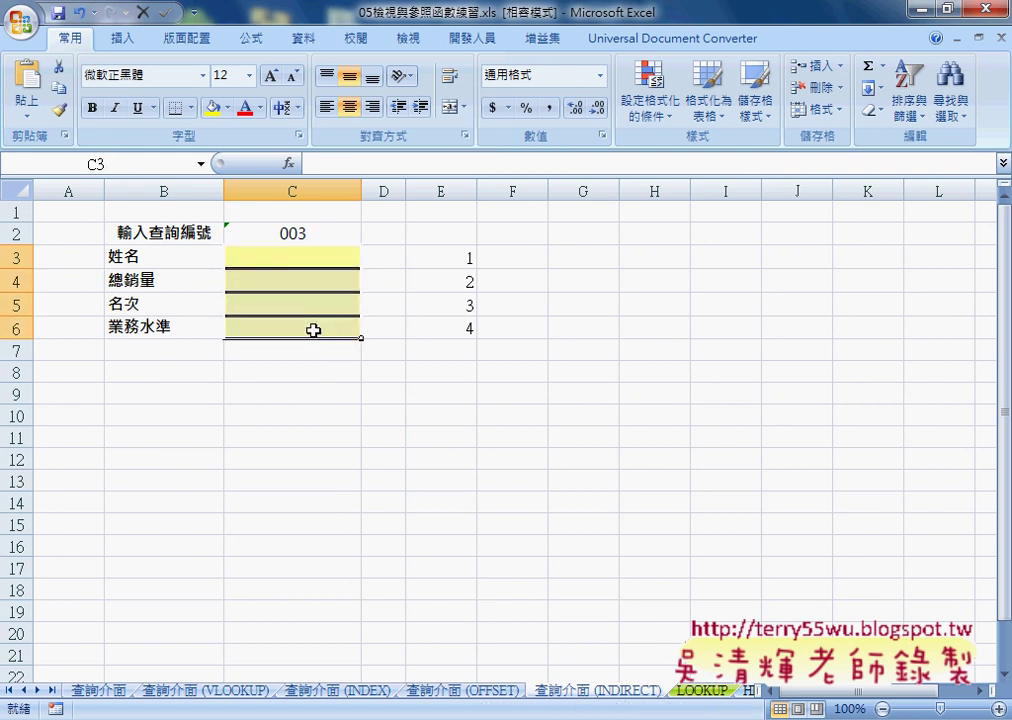
{"action": "left_click", "coordinate": [358, 695]}
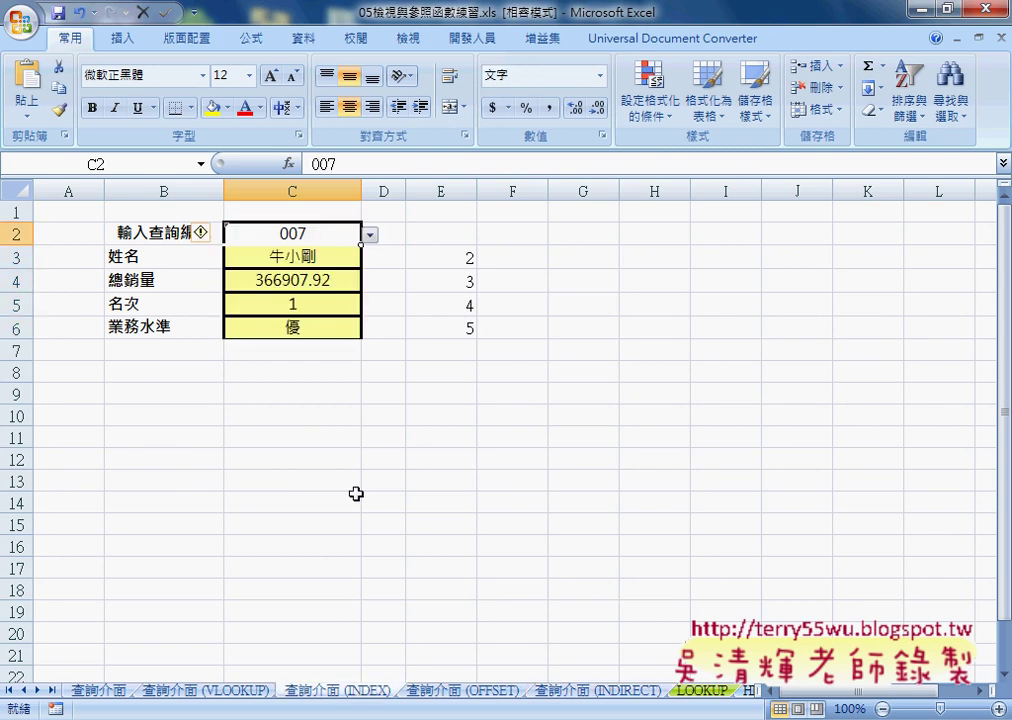
{"action": "left_click", "coordinate": [312, 254]}
{"action": "left_click", "coordinate": [425, 163]}
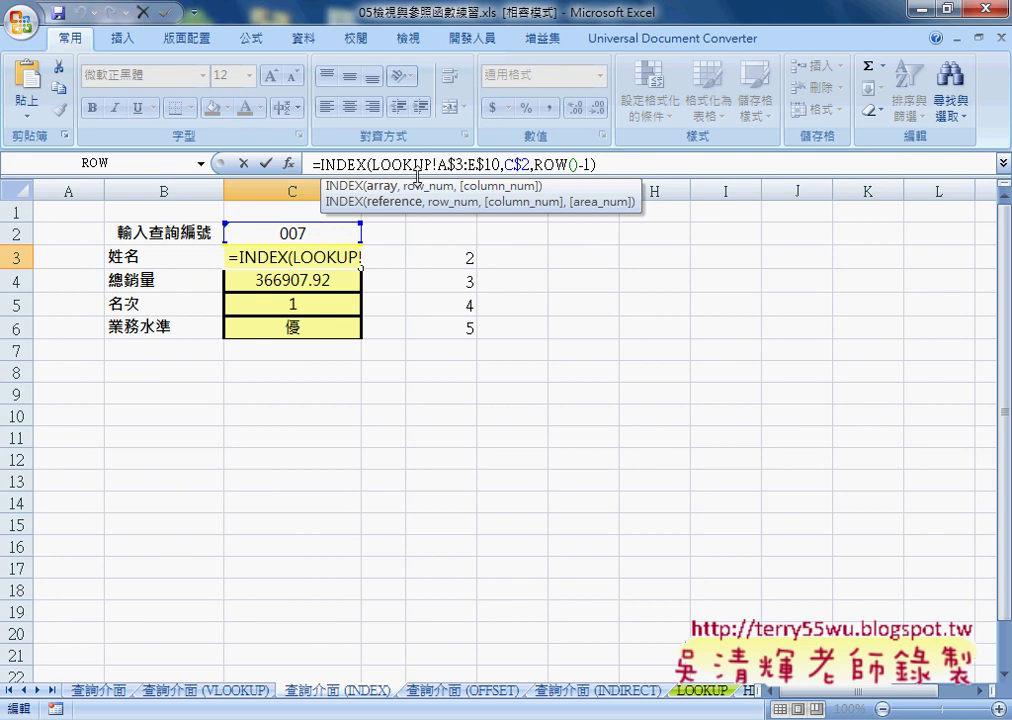
{"action": "left_click", "coordinate": [243, 163]}
Back on 查詢介面 (INDIRECT), select C3 and open then cancel Insert Function
{"action": "left_click", "coordinate": [599, 693]}
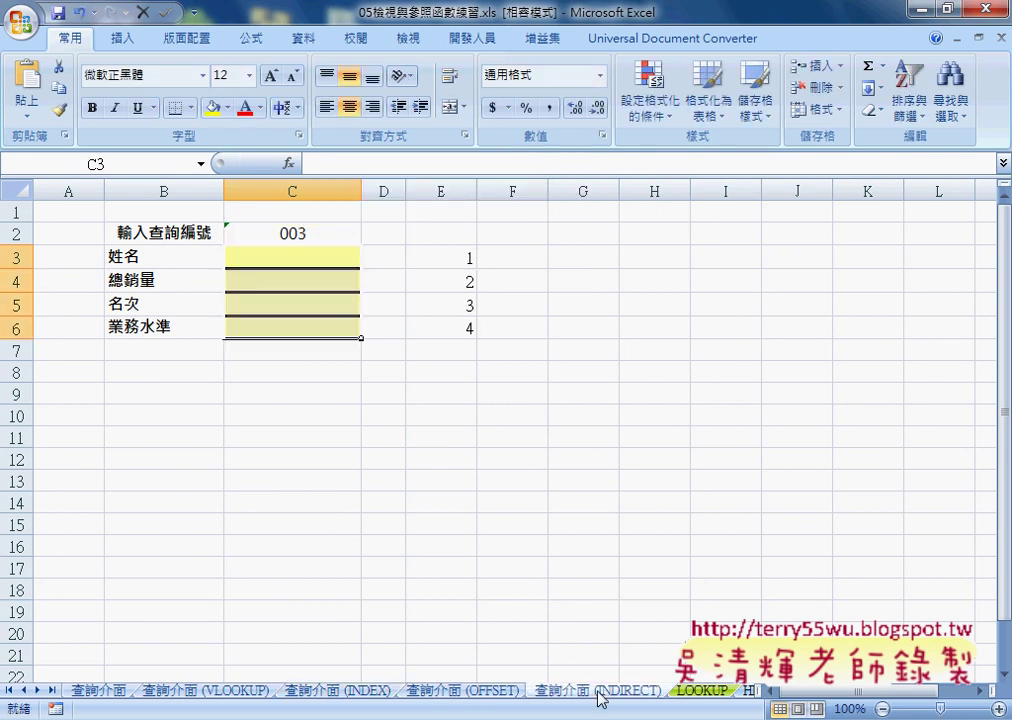
{"action": "left_click", "coordinate": [342, 260]}
{"action": "left_click", "coordinate": [289, 163]}
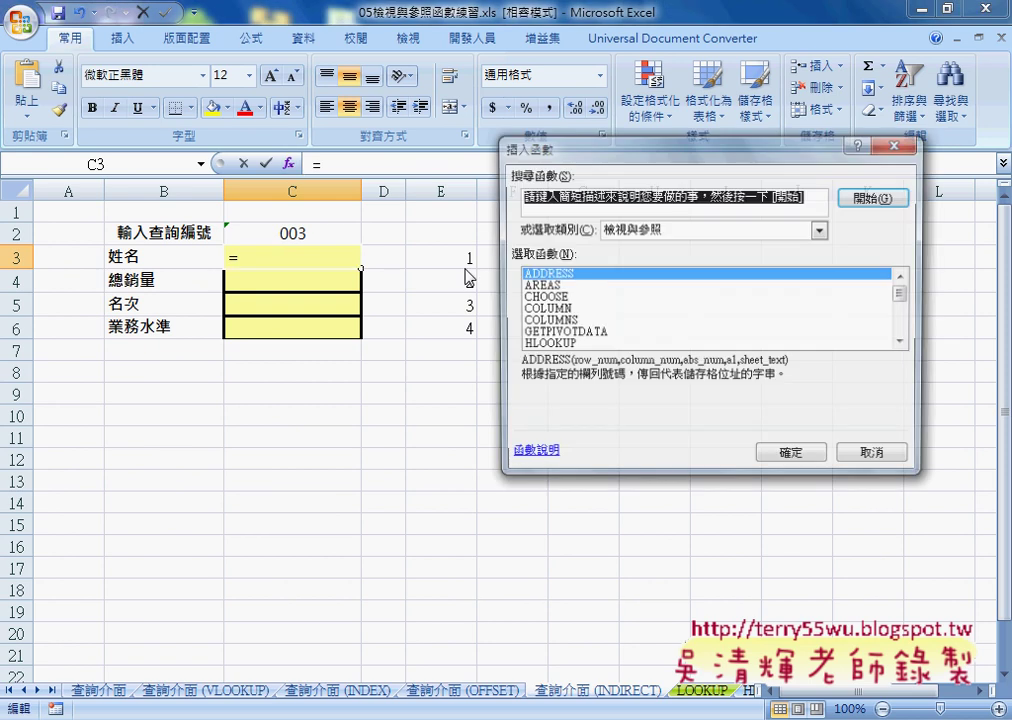
{"action": "left_click", "coordinate": [880, 455]}
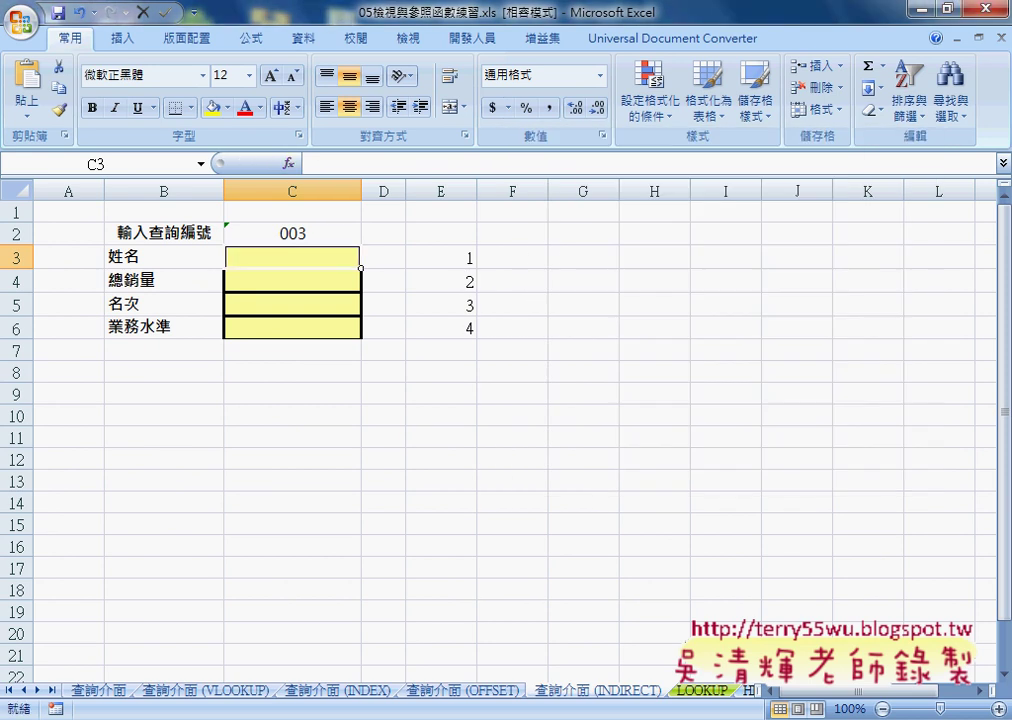
Glance at the LOOKUP data sheet, then open C2's lookup ID dropdown on 查詢介面 (INDIRECT)
{"action": "left_click", "coordinate": [702, 690]}
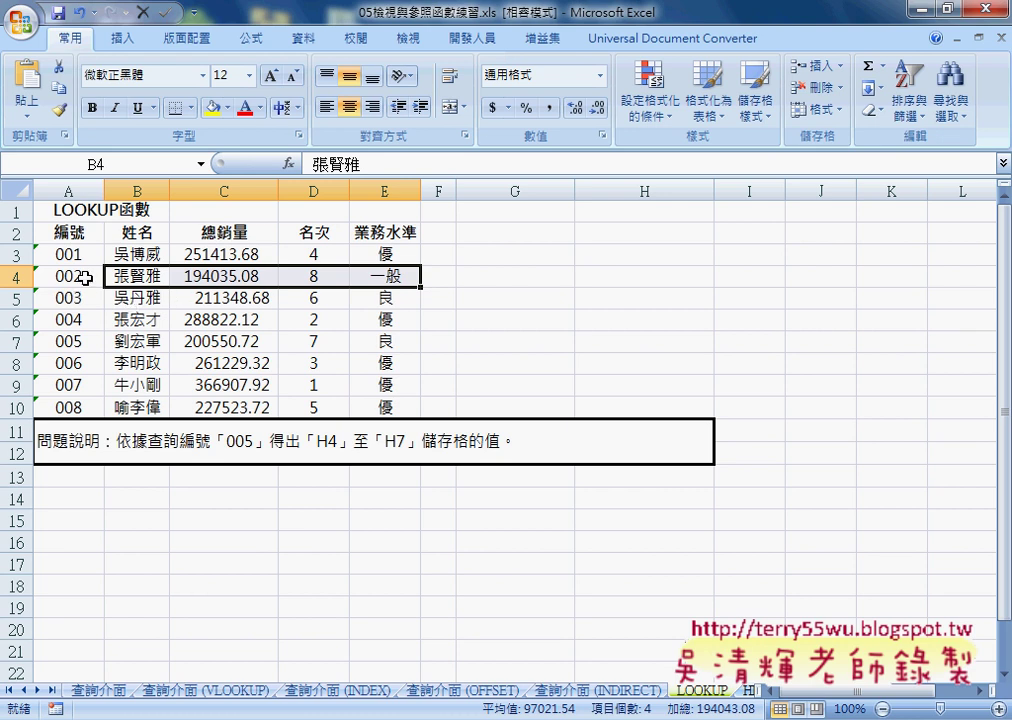
{"action": "left_click", "coordinate": [609, 692]}
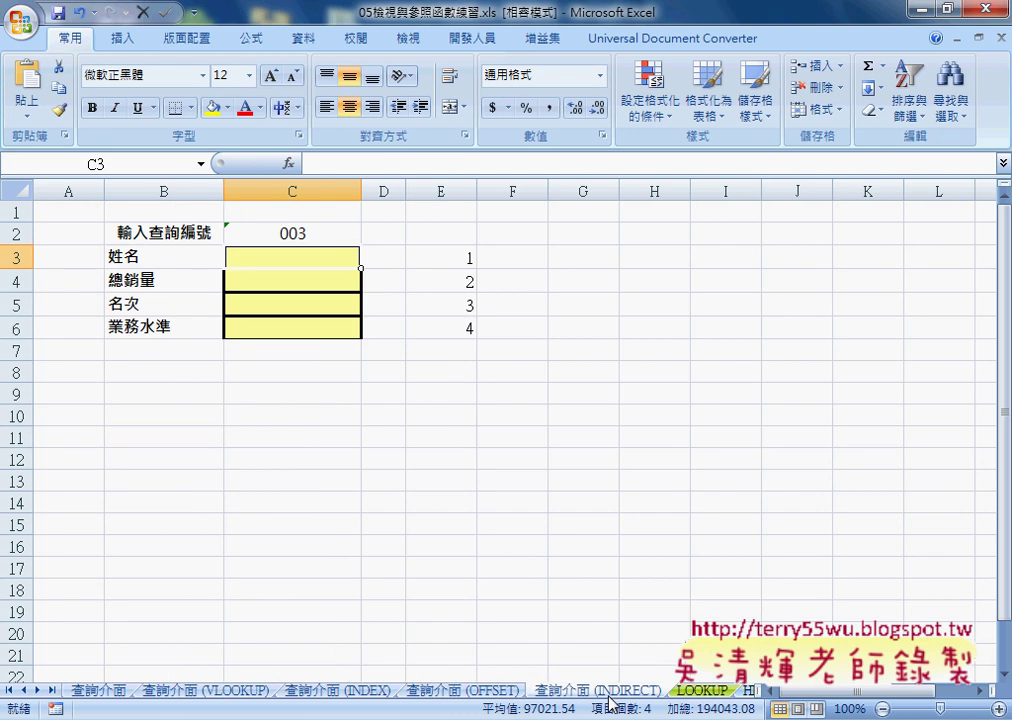
{"action": "left_click", "coordinate": [290, 230]}
{"action": "left_click", "coordinate": [370, 234]}
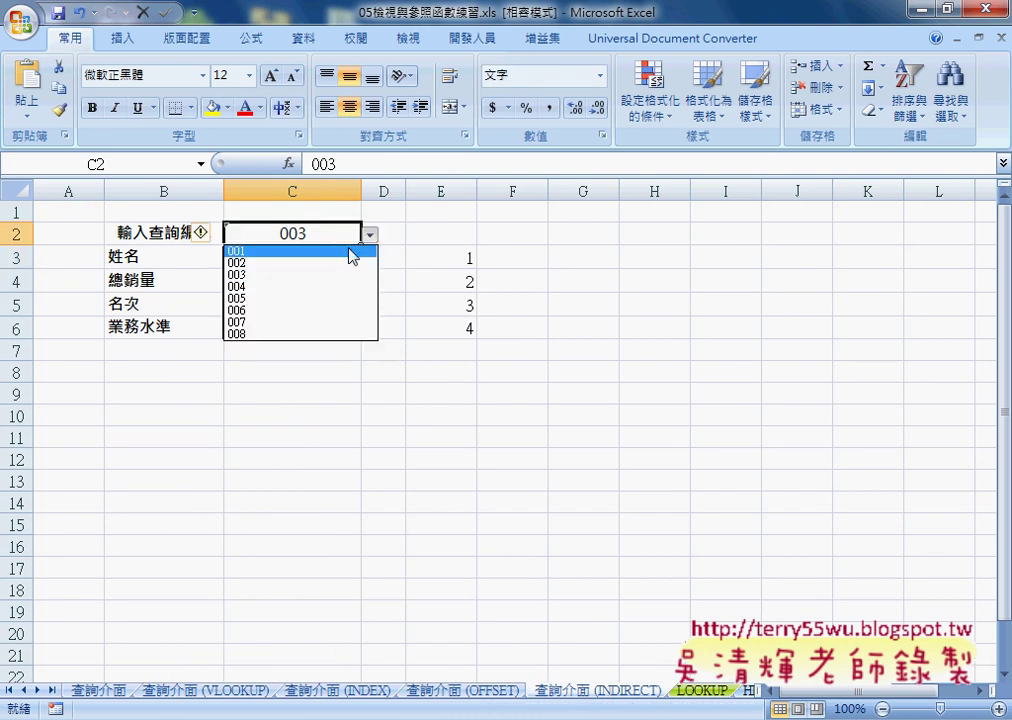
Choose lookup ID 001 in C2 and check its name in LOOKUP!B3
{"action": "left_click", "coordinate": [351, 251]}
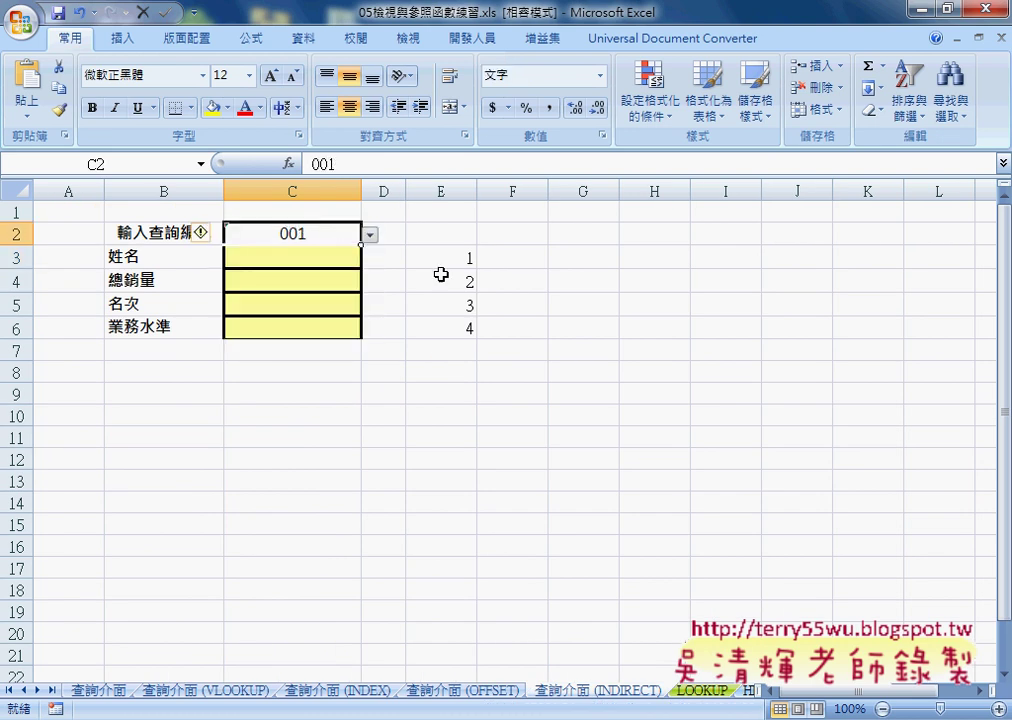
{"action": "left_click", "coordinate": [688, 693]}
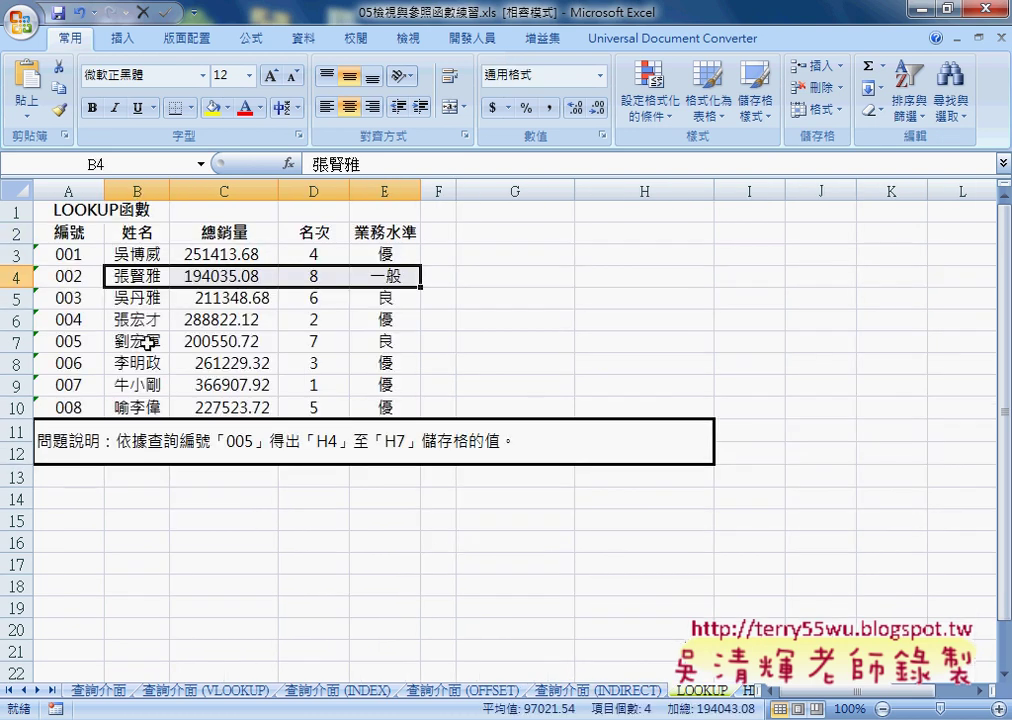
{"action": "left_click", "coordinate": [135, 256]}
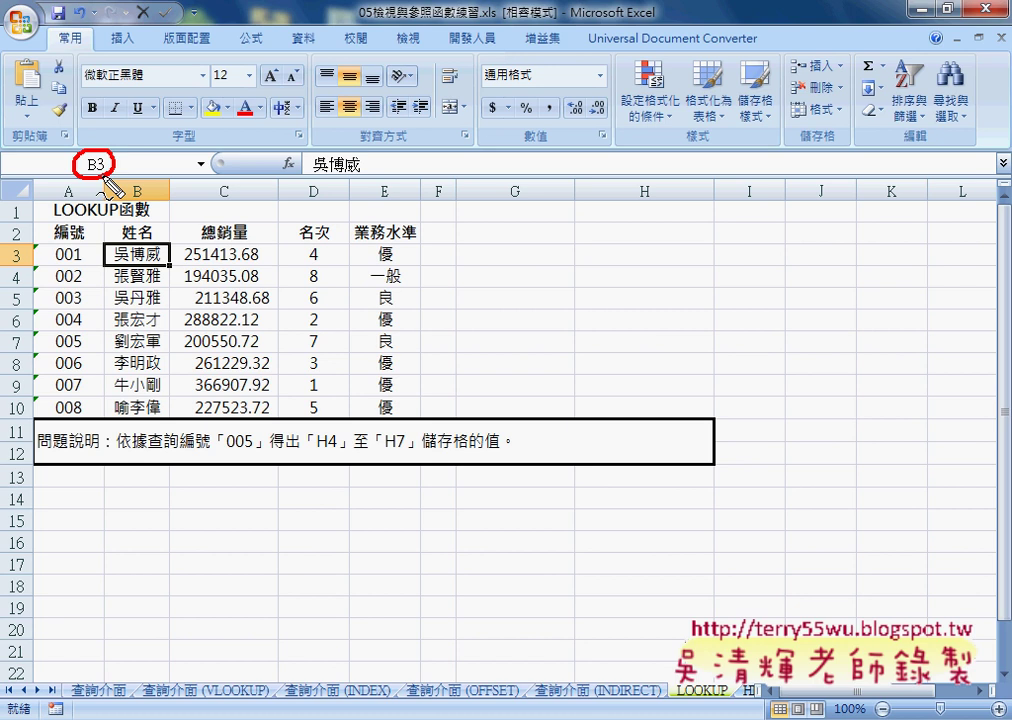
{"action": "left_click", "coordinate": [586, 690]}
Insert the INDIRECT function into cell C3
{"action": "left_click", "coordinate": [305, 256]}
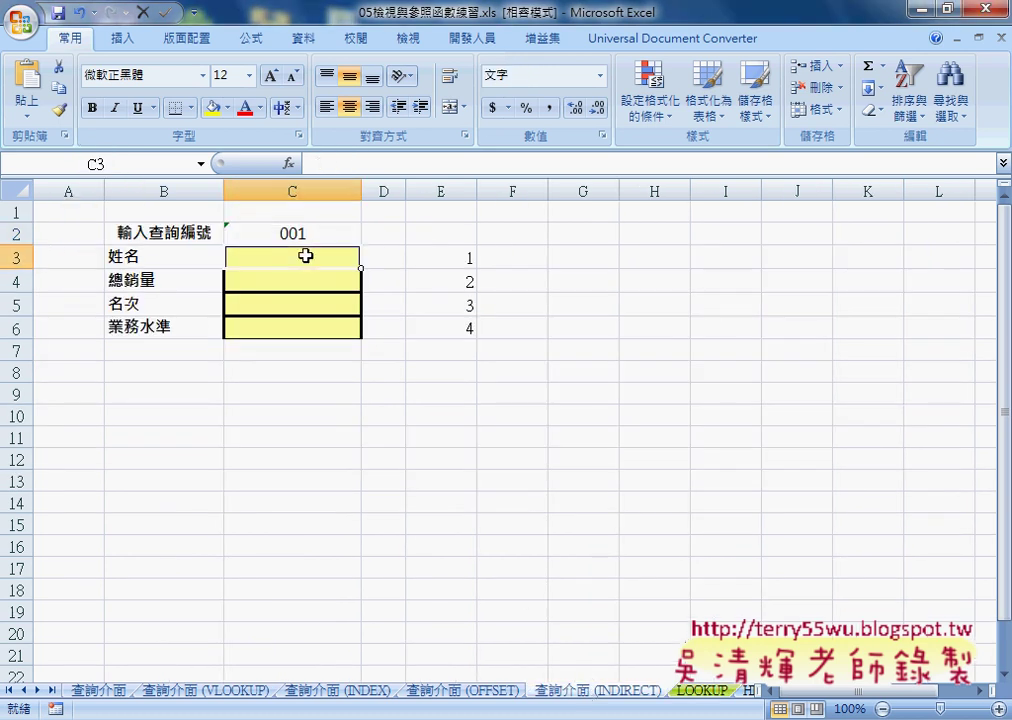
{"action": "left_click", "coordinate": [288, 164]}
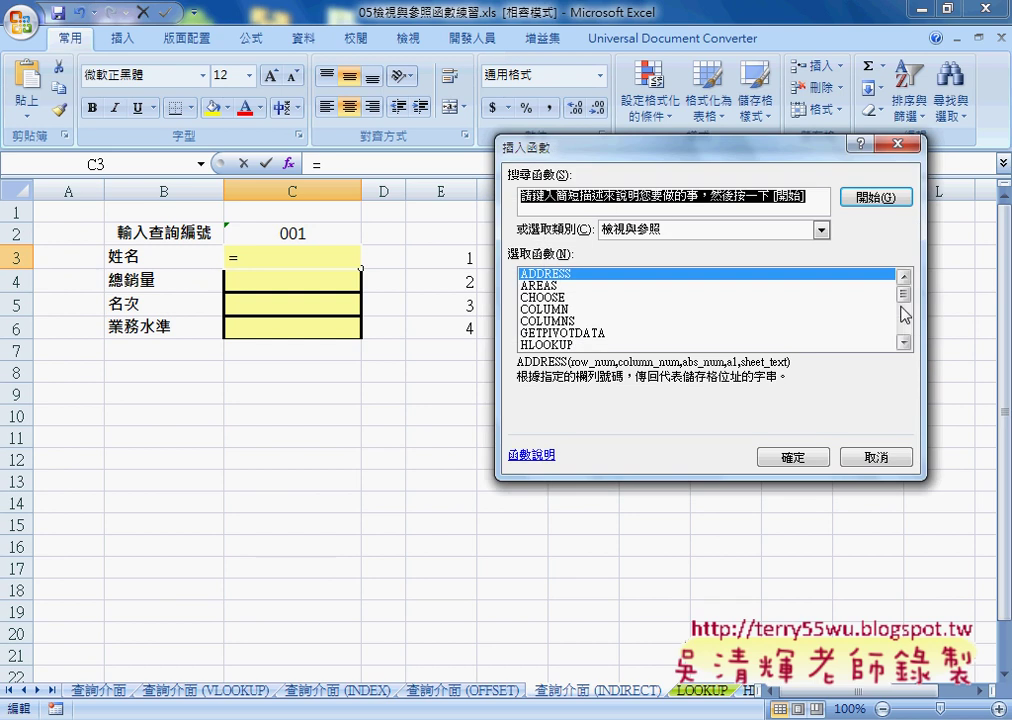
{"action": "left_click", "coordinate": [905, 317]}
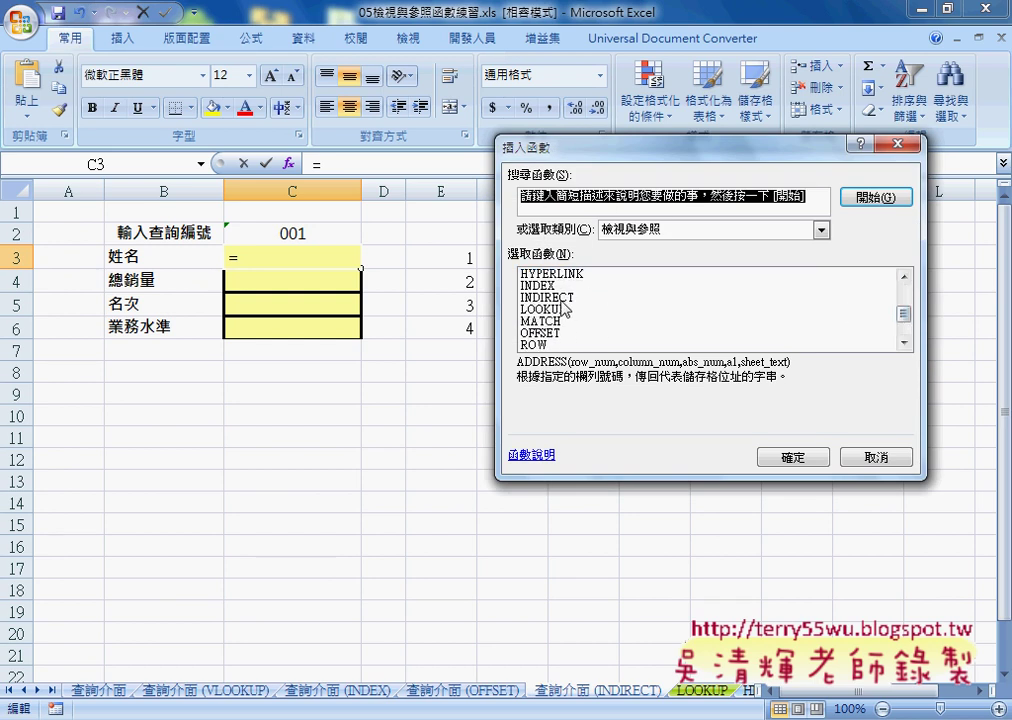
{"action": "left_click", "coordinate": [790, 297]}
{"action": "left_click", "coordinate": [820, 468]}
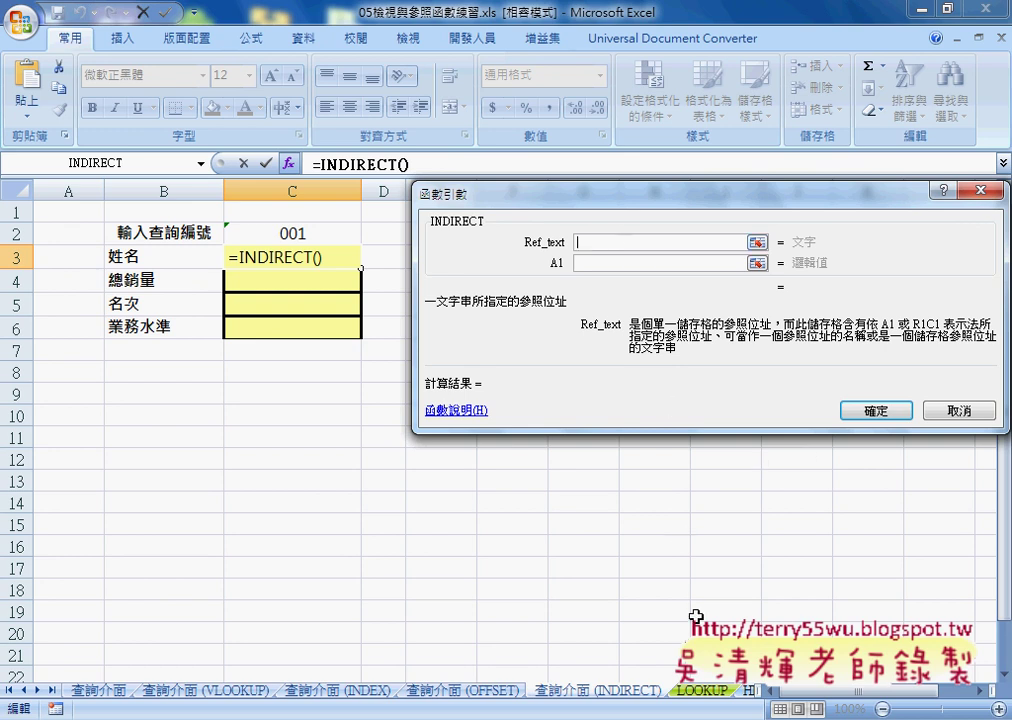
Set Ref_text to LOOKUP!B3 without quotes and confirm, producing #REF! in C3
{"action": "left_click", "coordinate": [703, 691]}
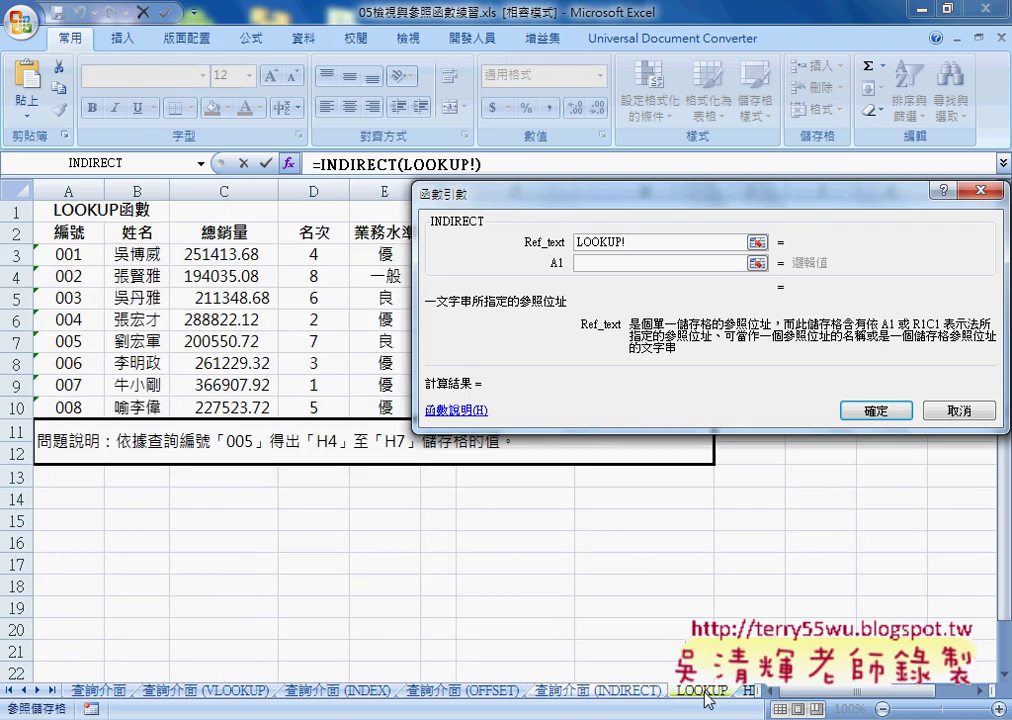
{"action": "left_click", "coordinate": [146, 257]}
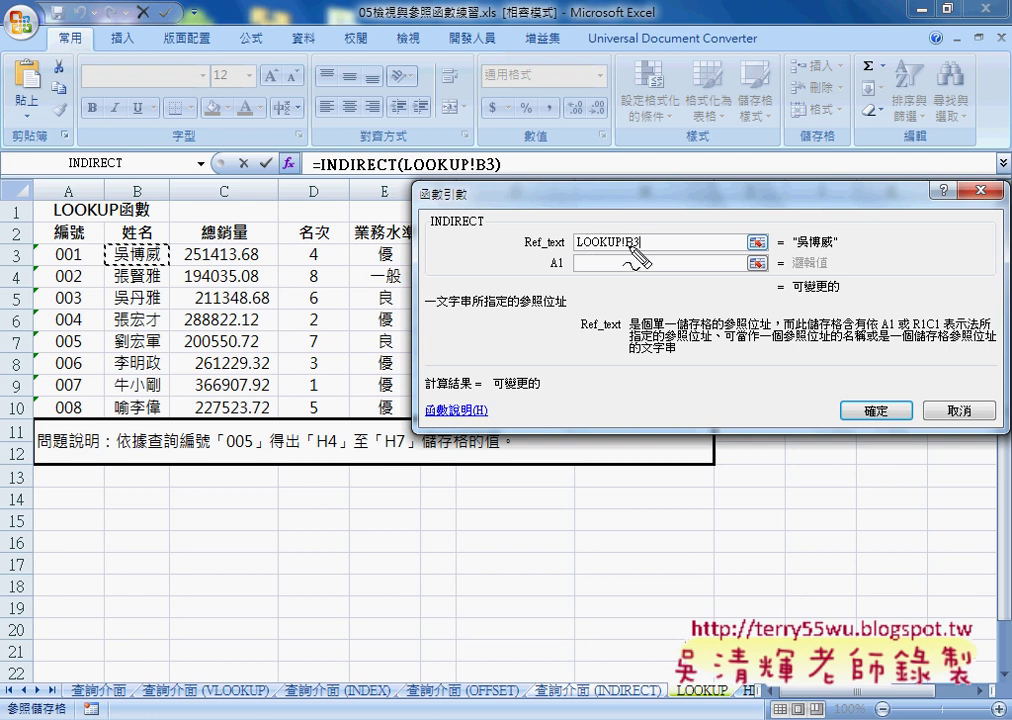
{"action": "left_click_drag", "start_coordinate": [650, 232], "coordinate": [660, 255]}
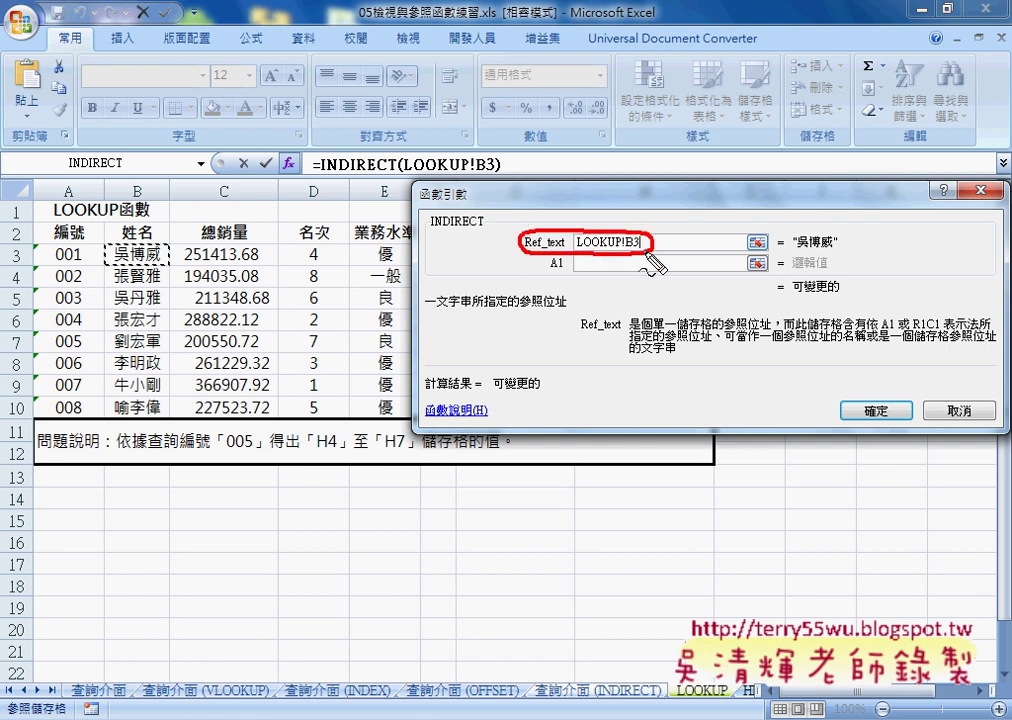
{"action": "key", "text": "Escape"}
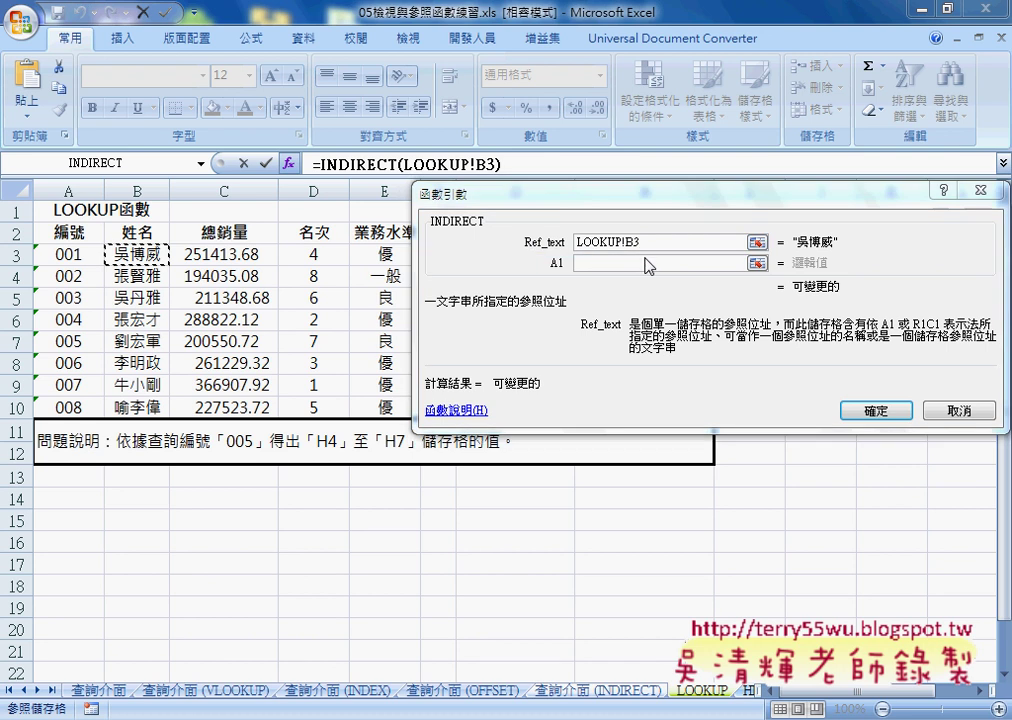
{"action": "left_click", "coordinate": [875, 412]}
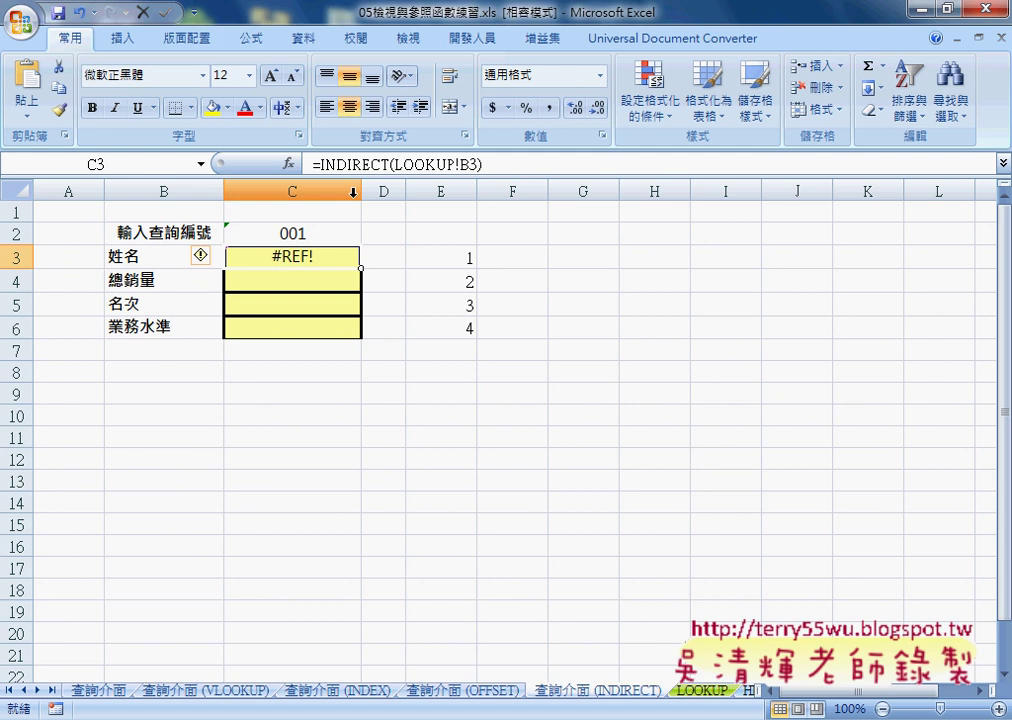
Wrap C3's Ref_text in double quotes, giving =INDIRECT("LOOKUP!B3") and code 001's name
{"action": "left_click", "coordinate": [339, 164]}
{"action": "left_click", "coordinate": [289, 163]}
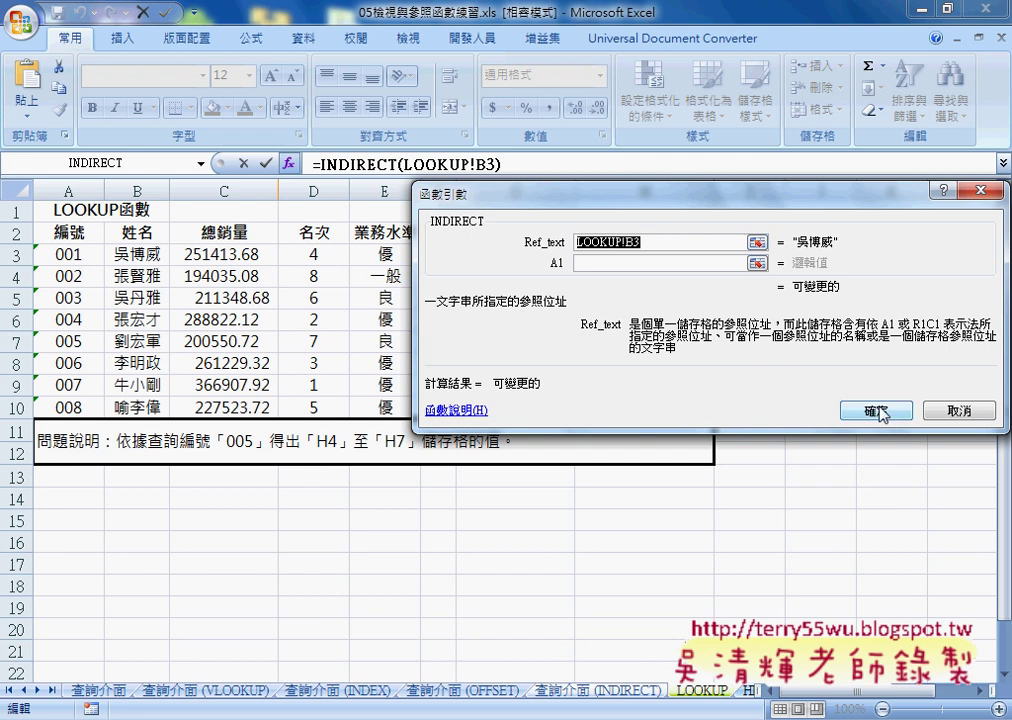
{"action": "left_click", "coordinate": [611, 261]}
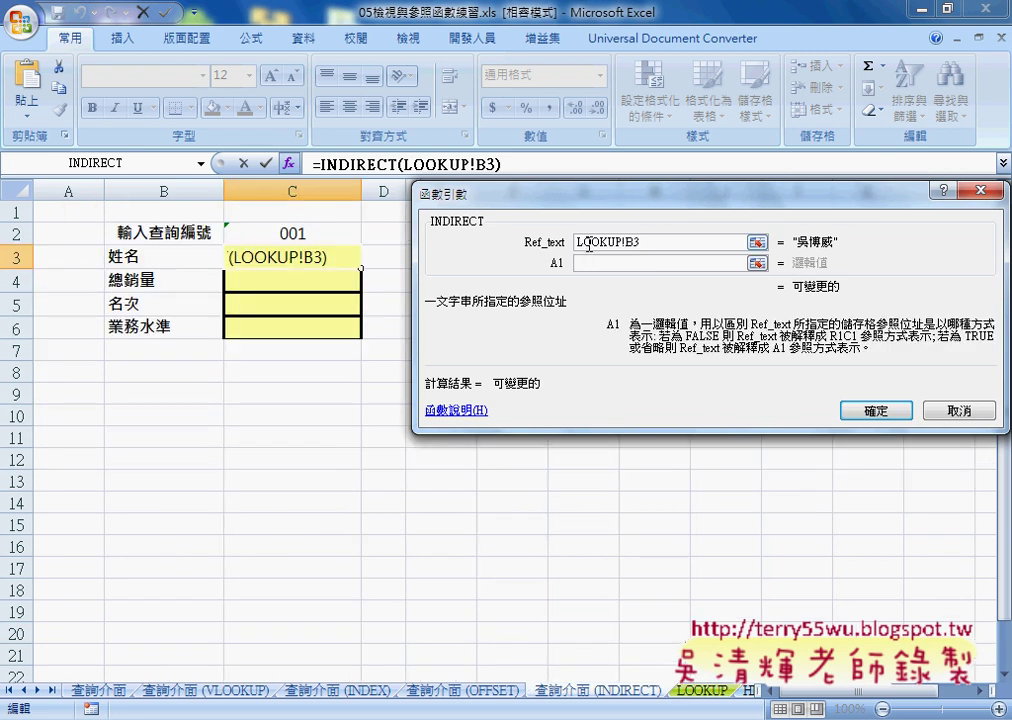
{"action": "left_click", "coordinate": [589, 243]}
{"action": "left_click", "coordinate": [579, 242]}
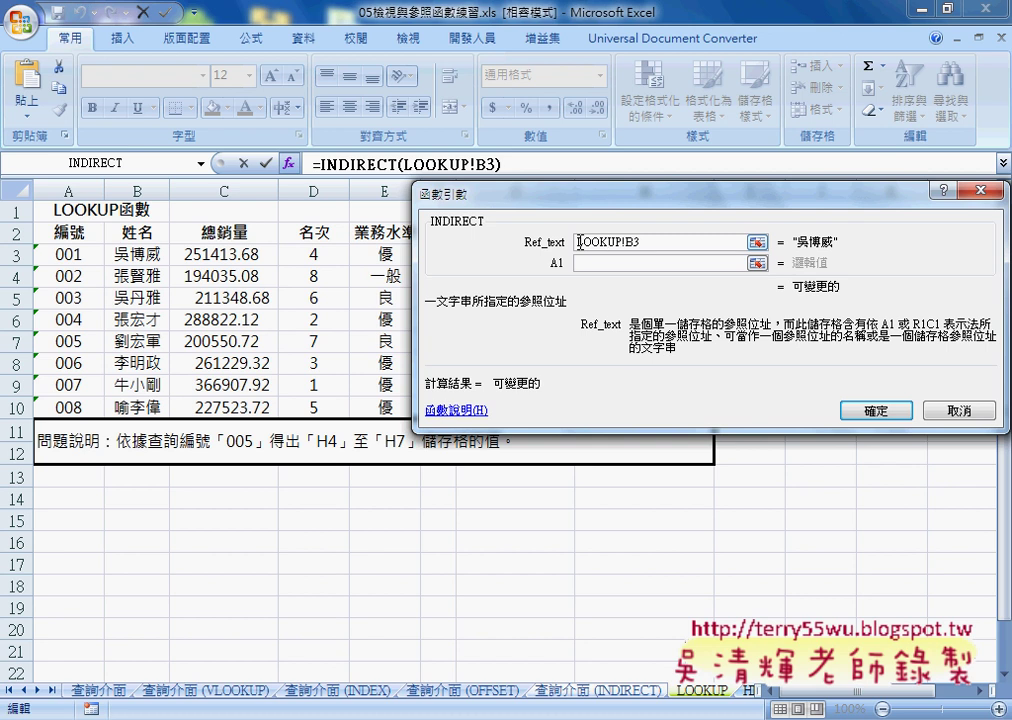
{"action": "type", "text": "\""}
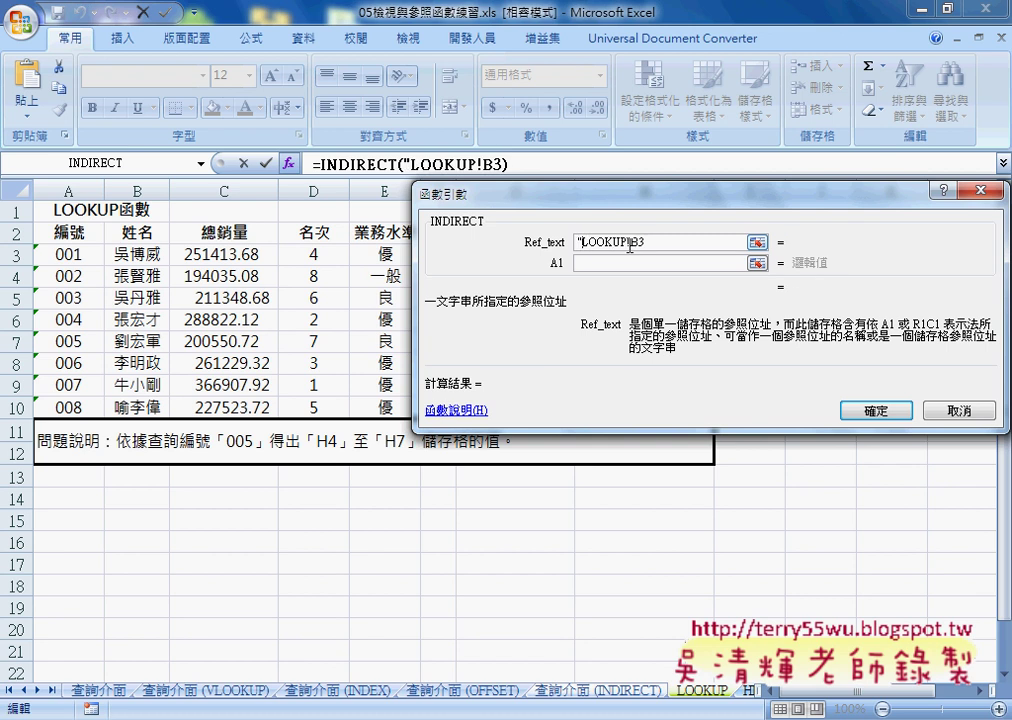
{"action": "key", "text": "End"}
{"action": "type", "text": "\""}
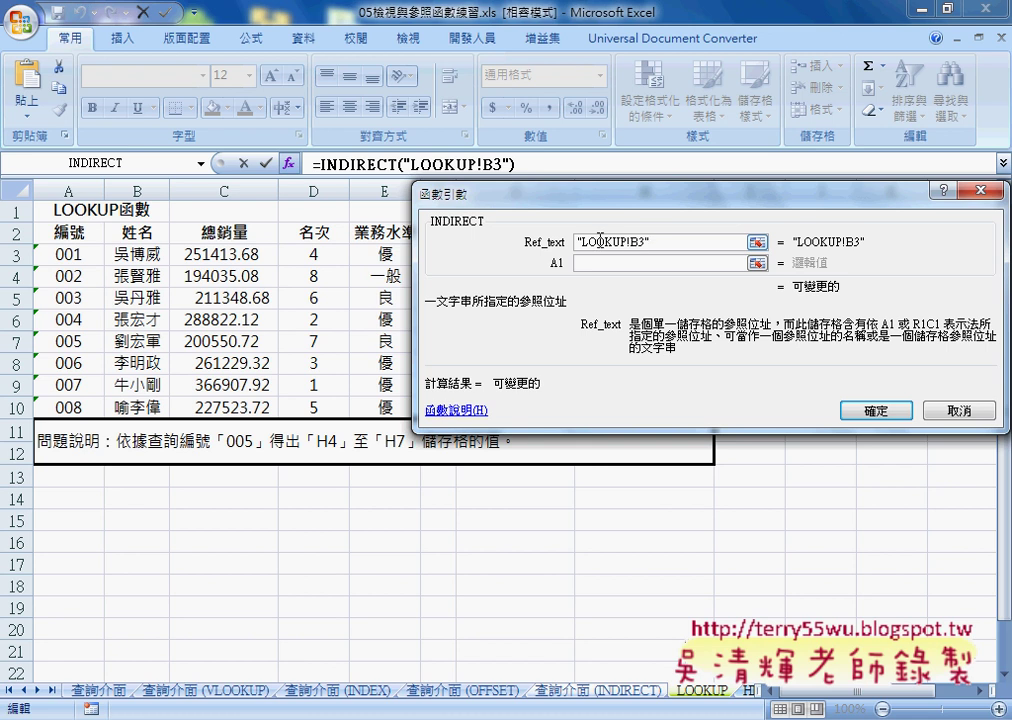
{"action": "left_click", "coordinate": [870, 407]}
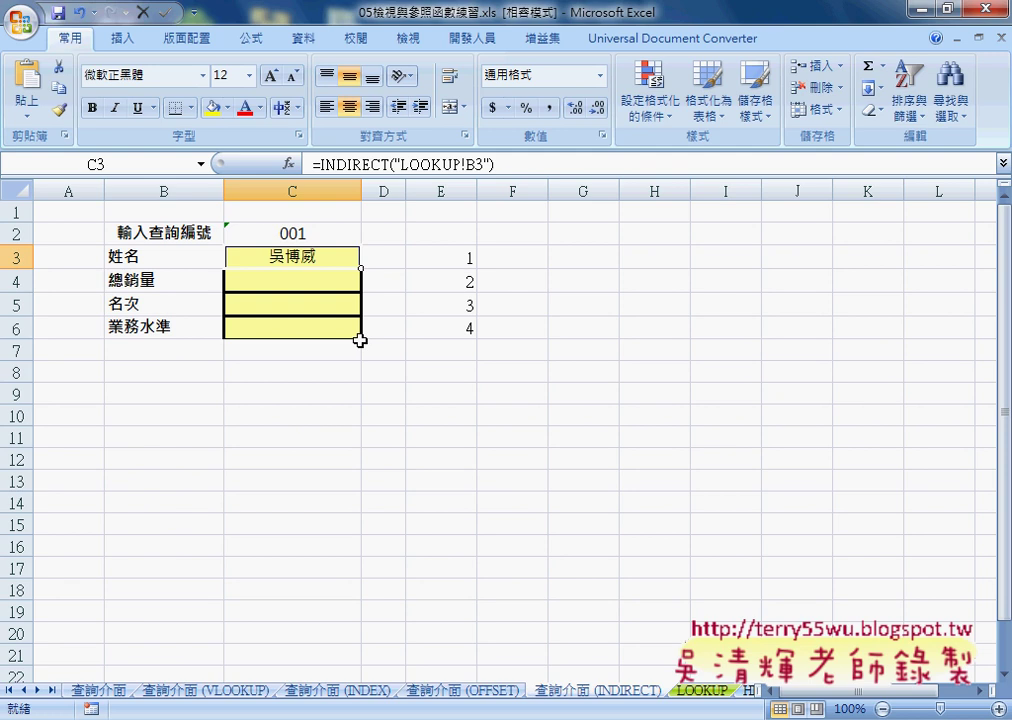
Highlight B3 in C3's formula, keep the formula unchanged, and view the LOOKUP sheet
{"action": "double_click", "coordinate": [470, 164]}
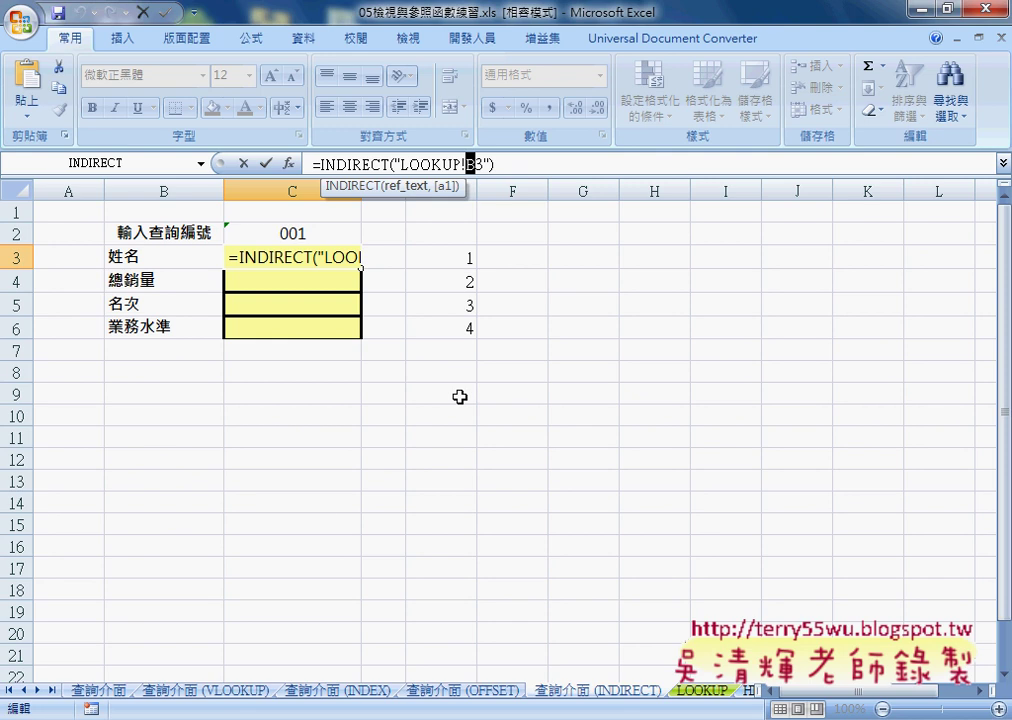
{"action": "left_click_drag", "start_coordinate": [486, 163], "coordinate": [477, 163]}
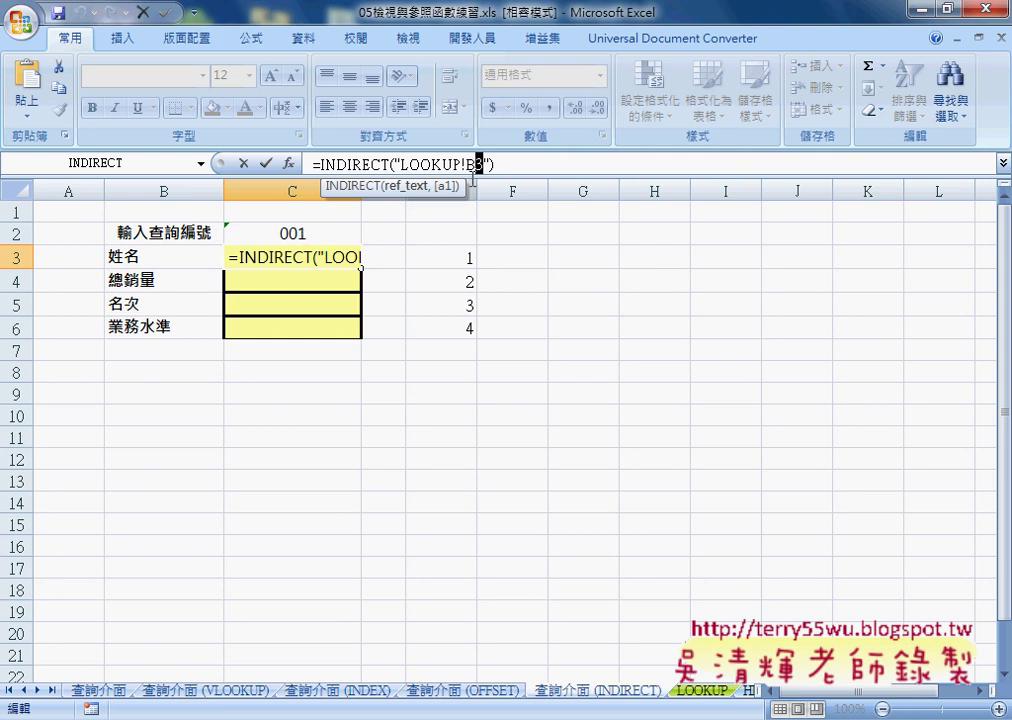
{"action": "left_click", "coordinate": [267, 166]}
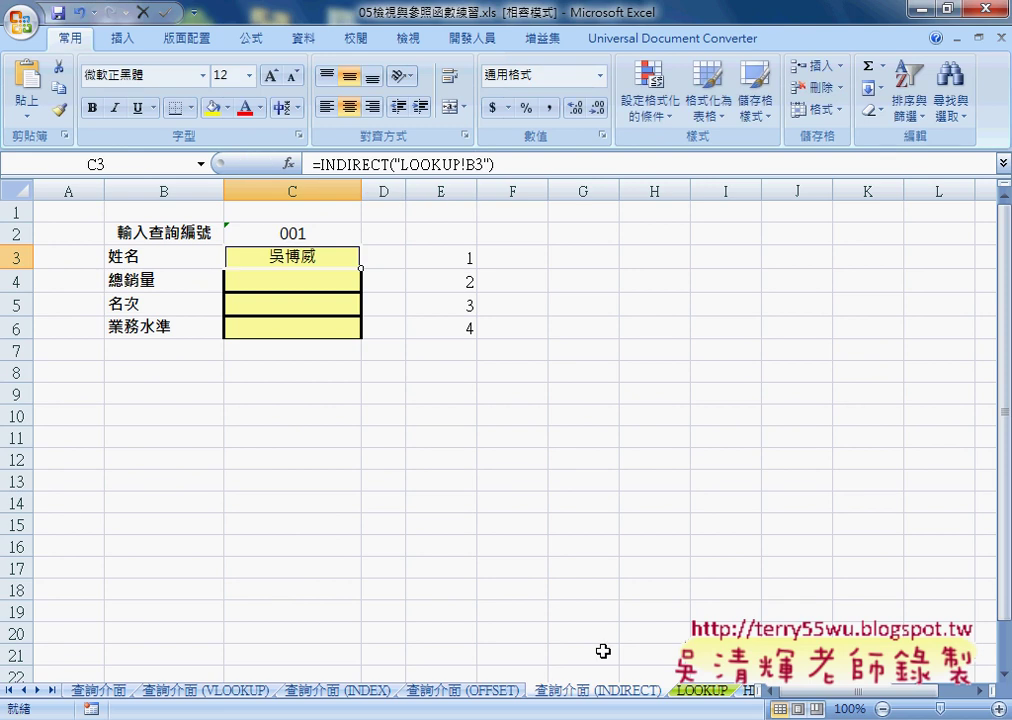
{"action": "left_click", "coordinate": [702, 691]}
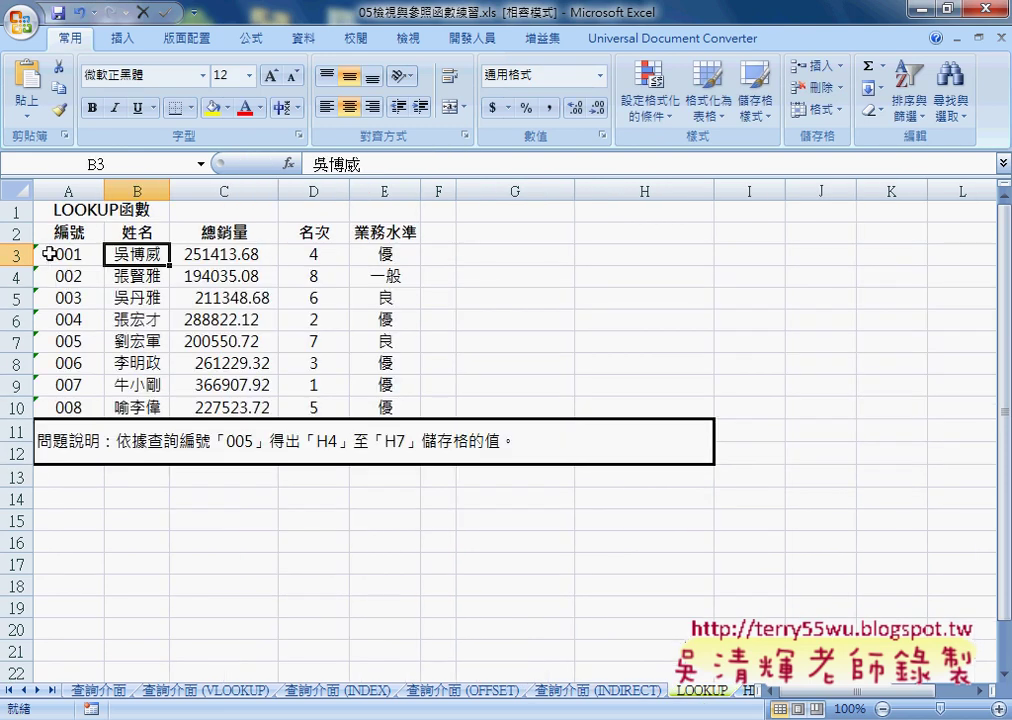
{"action": "left_click_drag", "start_coordinate": [48, 255], "coordinate": [358, 257]}
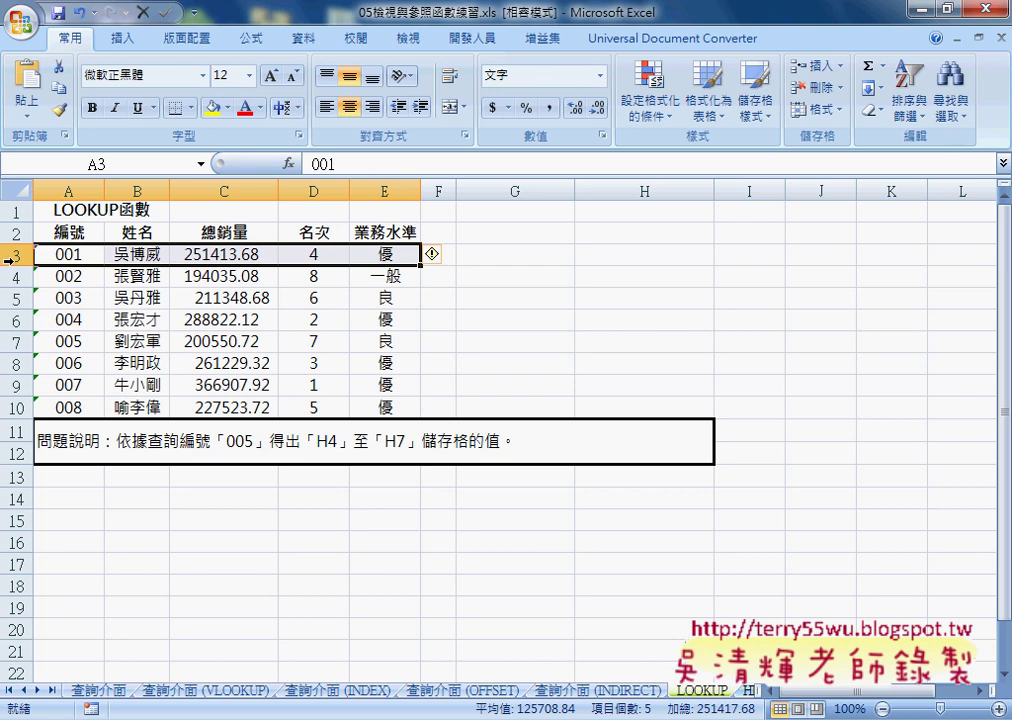
{"action": "left_click", "coordinate": [148, 252]}
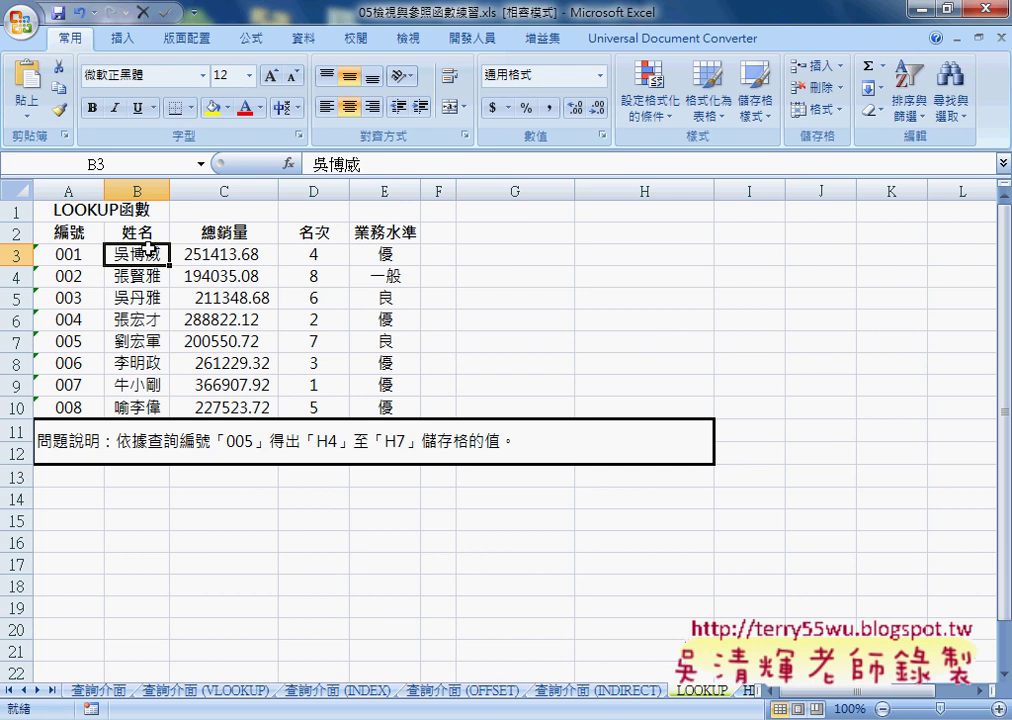
{"action": "left_click", "coordinate": [218, 254]}
{"action": "left_click", "coordinate": [320, 257]}
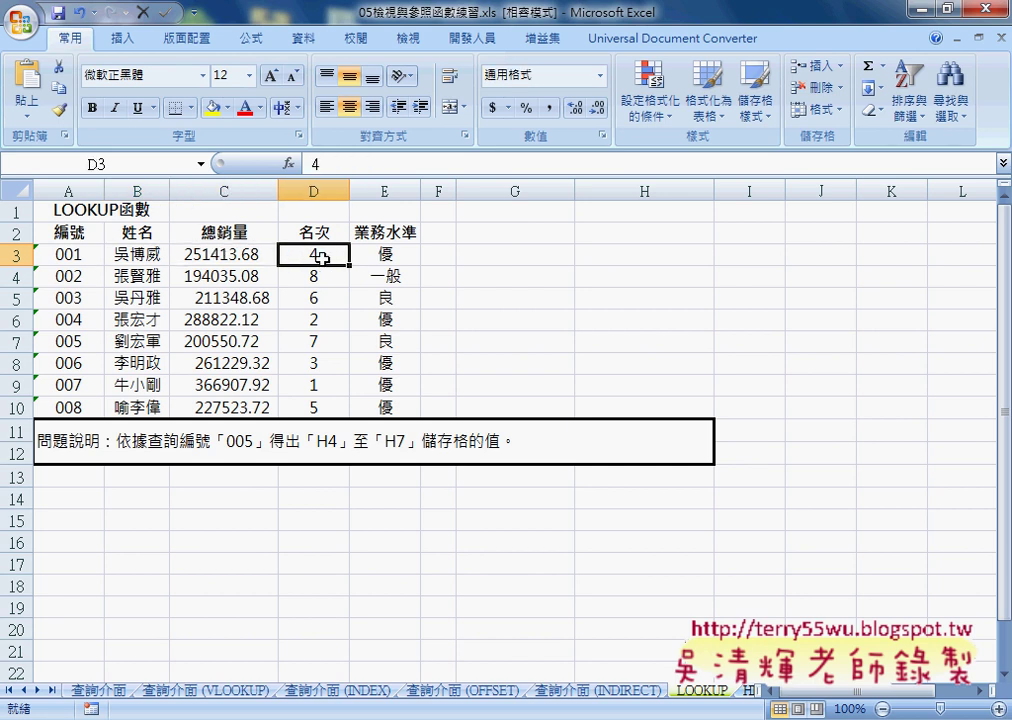
{"action": "left_click", "coordinate": [393, 258]}
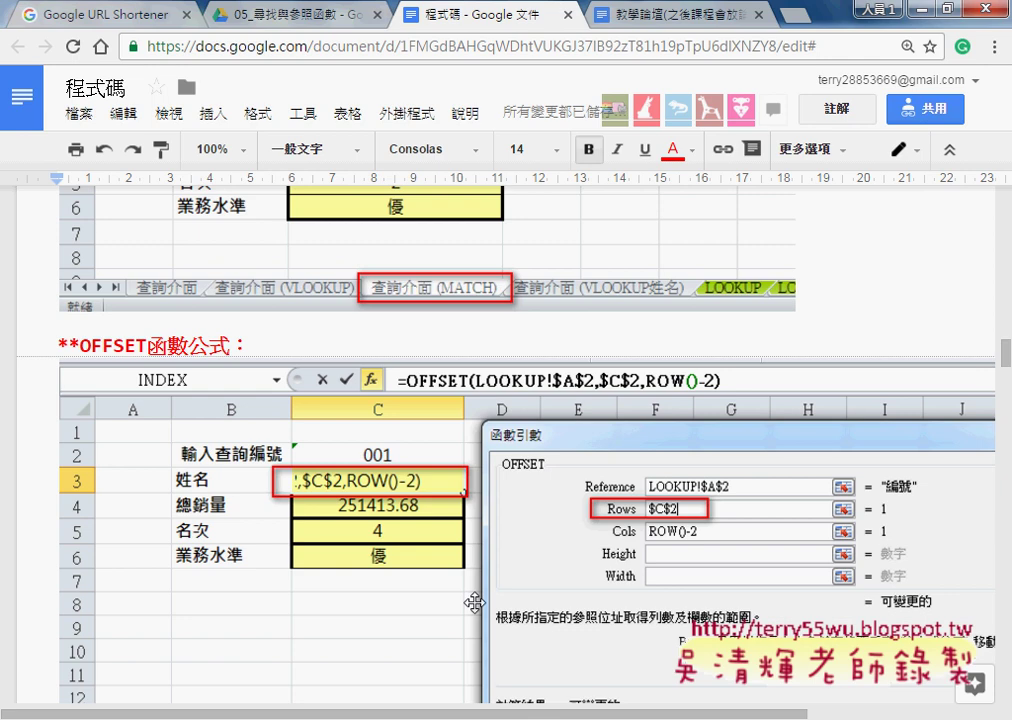
{"action": "scroll", "coordinate": [490, 580], "scroll_direction": "down", "scroll_amount": 2}
{"action": "scroll", "coordinate": [490, 580], "scroll_direction": "down", "scroll_amount": 2}
{"action": "scroll", "coordinate": [490, 580], "scroll_direction": "down", "scroll_amount": 2}
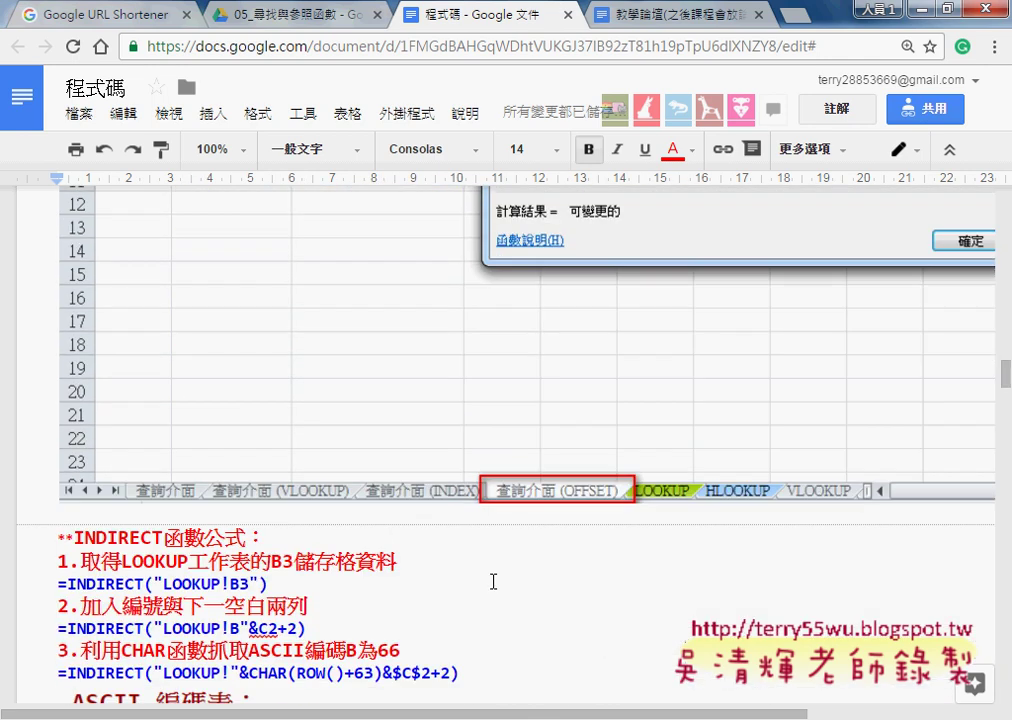
{"action": "scroll", "coordinate": [490, 580], "scroll_direction": "down", "scroll_amount": 2}
{"action": "scroll", "coordinate": [490, 580], "scroll_direction": "down", "scroll_amount": 2}
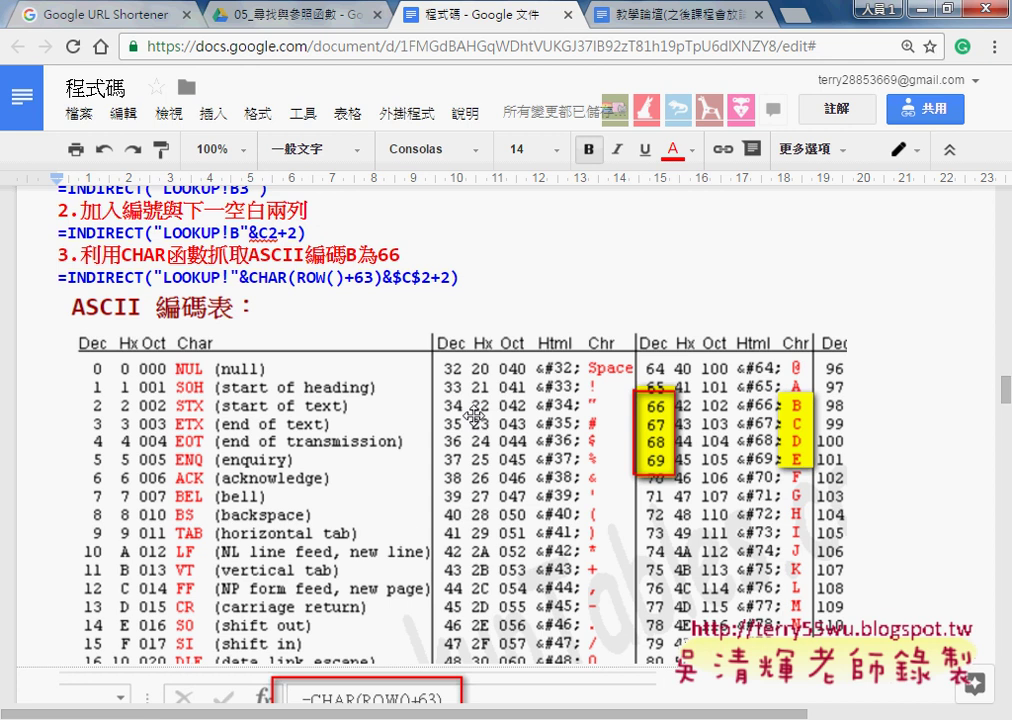
{"action": "scroll", "coordinate": [576, 427], "scroll_direction": "down", "scroll_amount": 1}
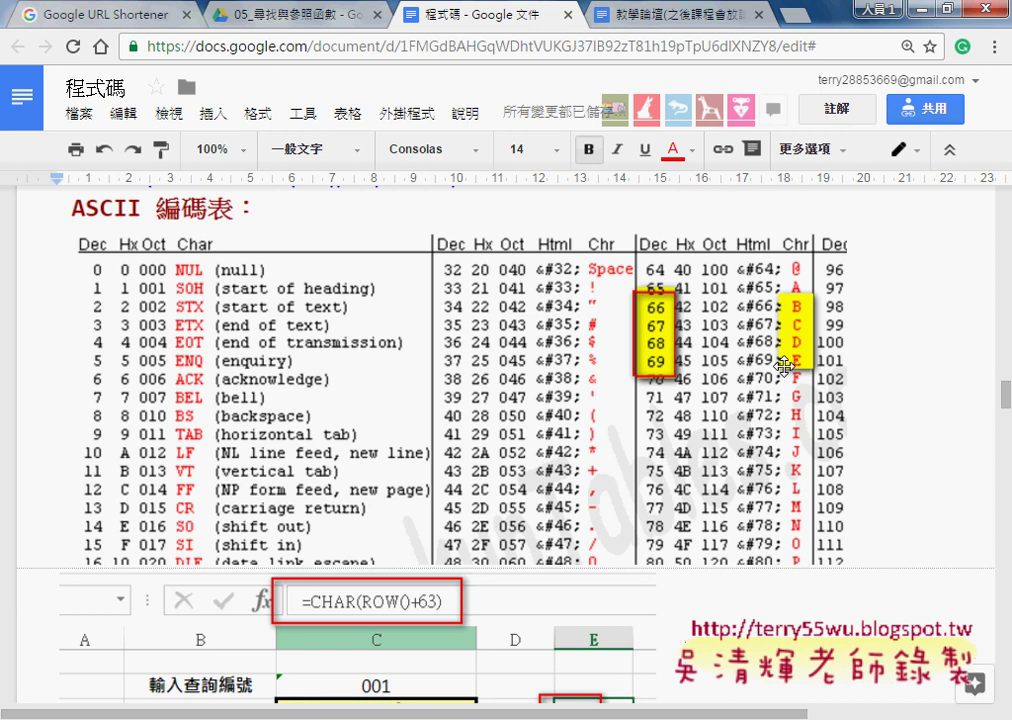
{"action": "scroll", "coordinate": [784, 366], "scroll_direction": "up", "scroll_amount": 1}
{"action": "scroll", "coordinate": [784, 366], "scroll_direction": "up", "scroll_amount": 5}
{"action": "scroll", "coordinate": [784, 366], "scroll_direction": "up", "scroll_amount": 2}
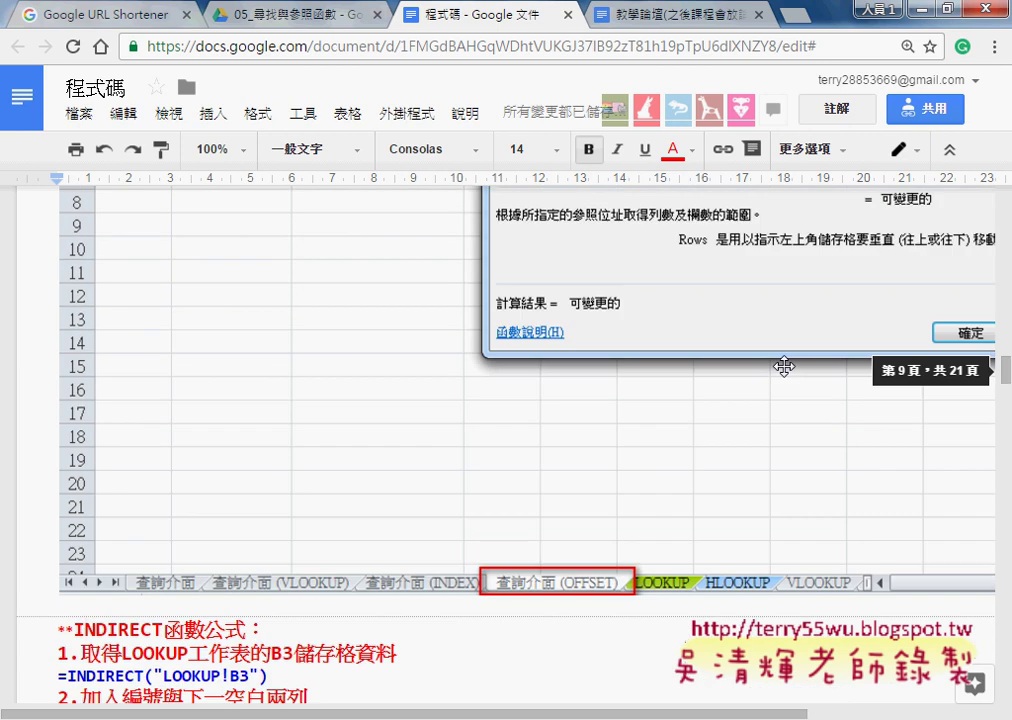
{"action": "scroll", "coordinate": [784, 366], "scroll_direction": "up", "scroll_amount": 2}
{"action": "scroll", "coordinate": [784, 366], "scroll_direction": "up", "scroll_amount": 1}
{"action": "scroll", "coordinate": [784, 366], "scroll_direction": "down", "scroll_amount": 3}
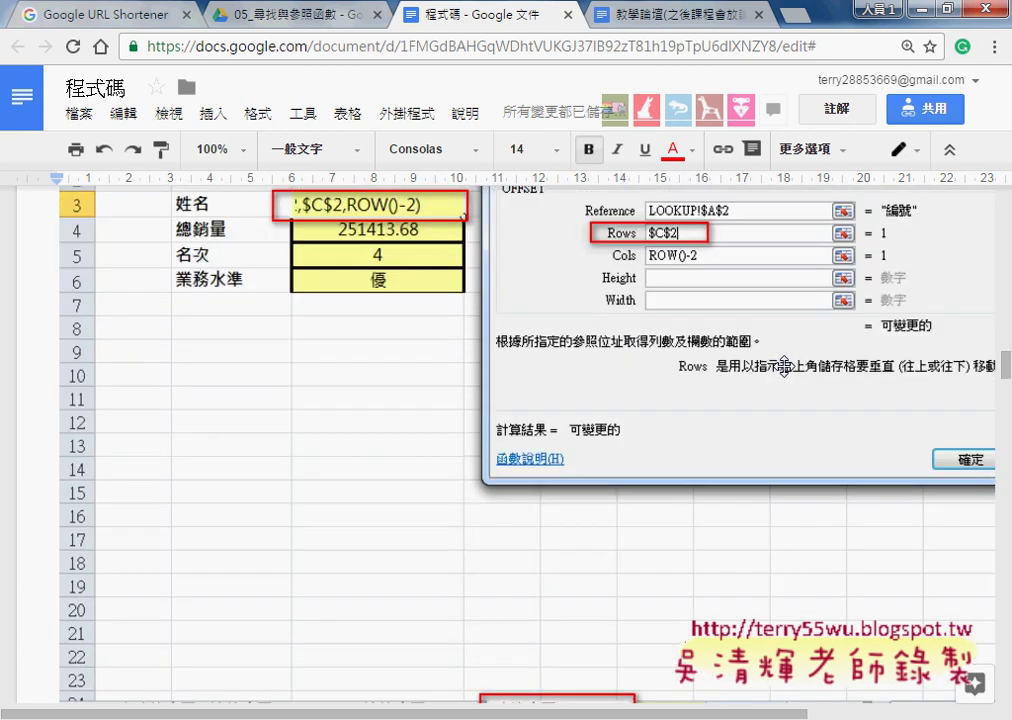
{"action": "scroll", "coordinate": [784, 366], "scroll_direction": "down", "scroll_amount": 2}
{"action": "scroll", "coordinate": [784, 366], "scroll_direction": "down", "scroll_amount": 1}
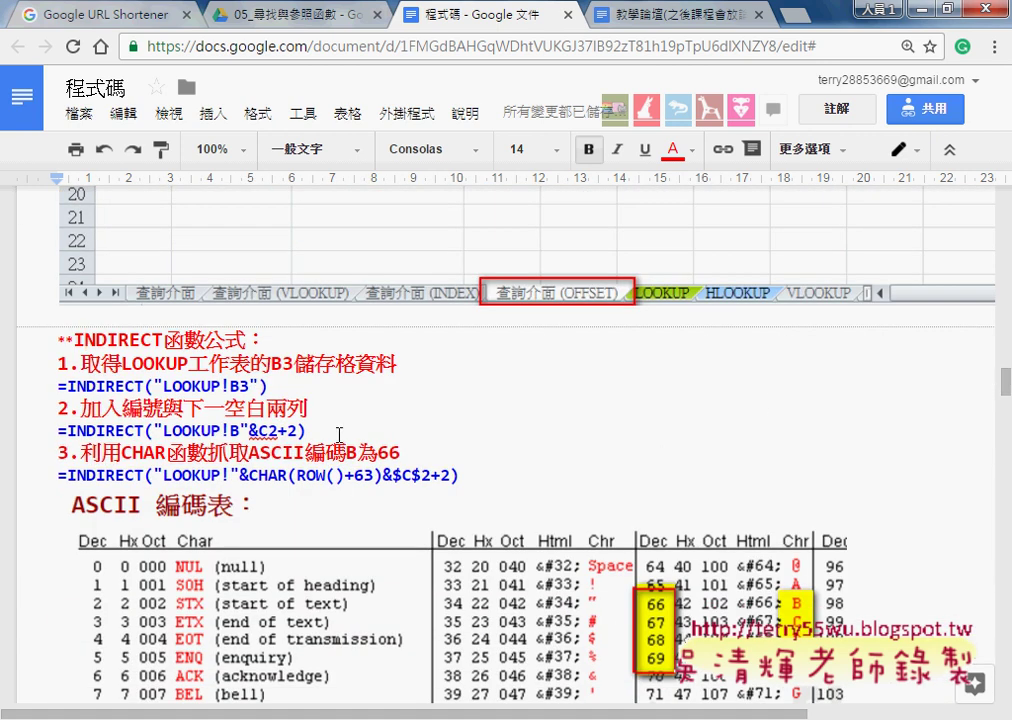
{"action": "key", "text": "Down"}
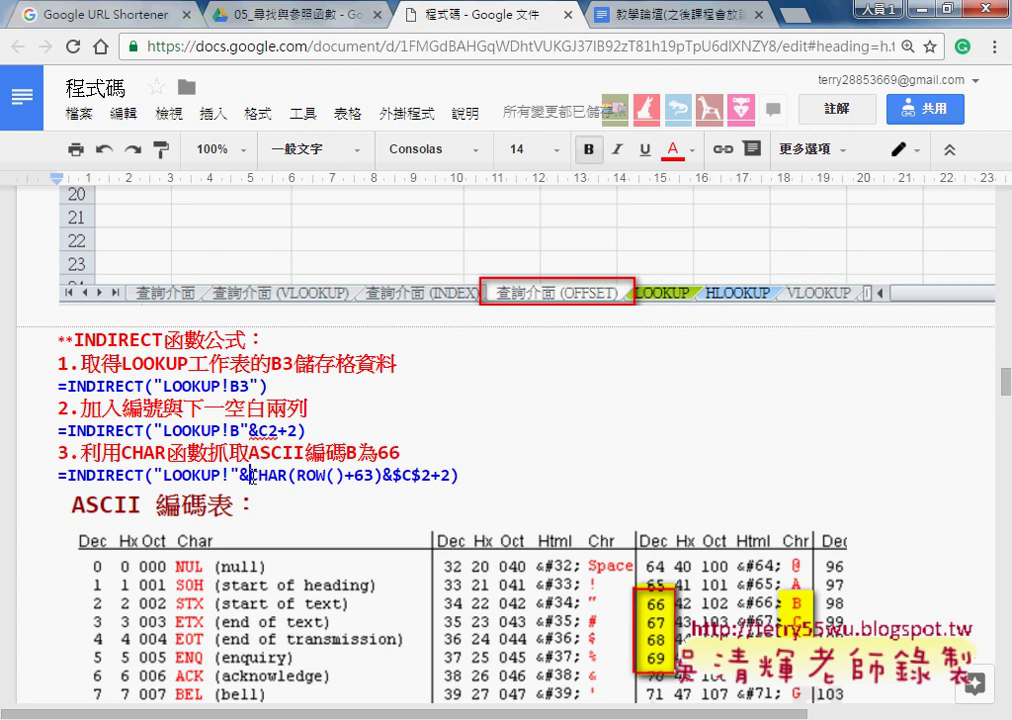
{"action": "key", "text": "Right"}
{"action": "key", "text": "Right"}
{"action": "key", "text": "Right"}
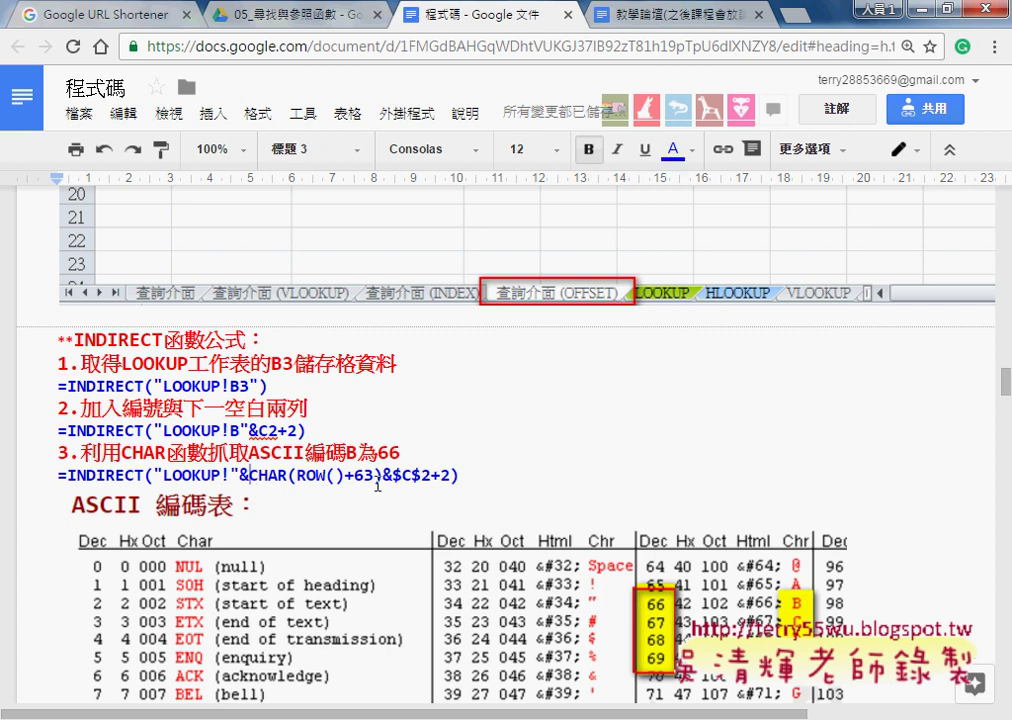
{"action": "left_click_drag", "start_coordinate": [372, 475], "coordinate": [297, 475]}
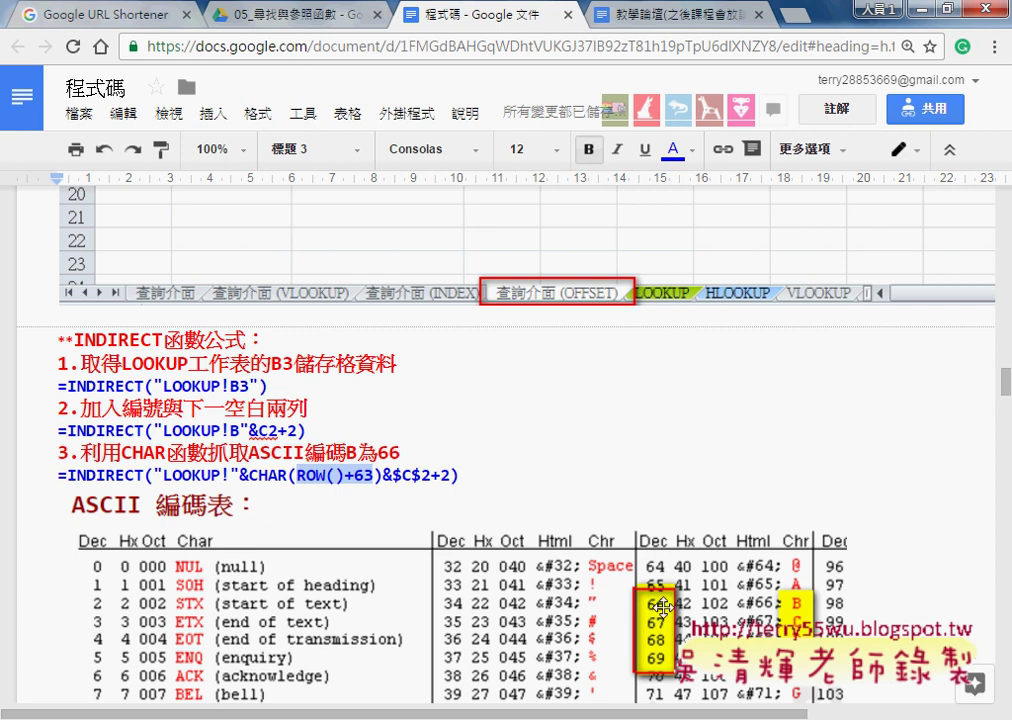
{"action": "double_click", "coordinate": [285, 477]}
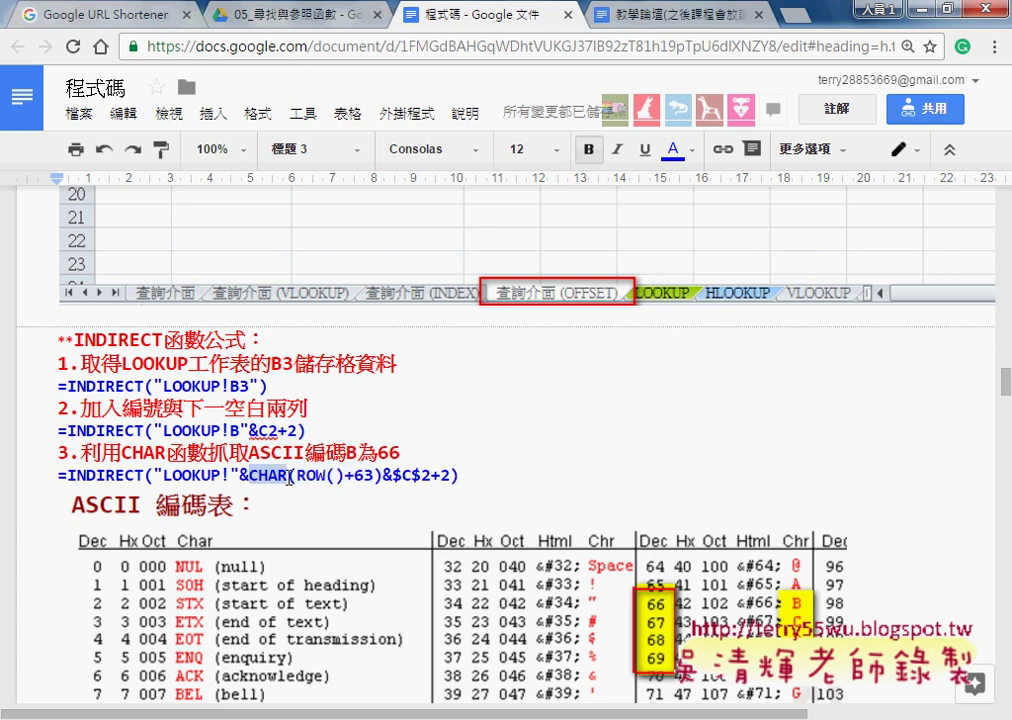
{"action": "left_click_drag", "start_coordinate": [289, 480], "coordinate": [384, 482]}
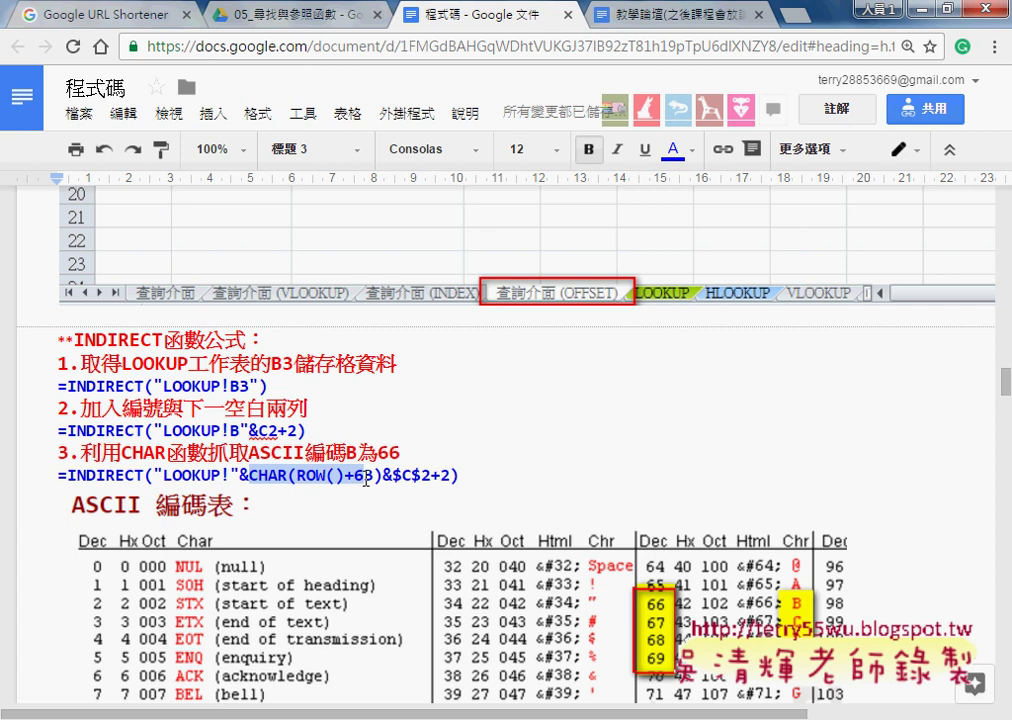